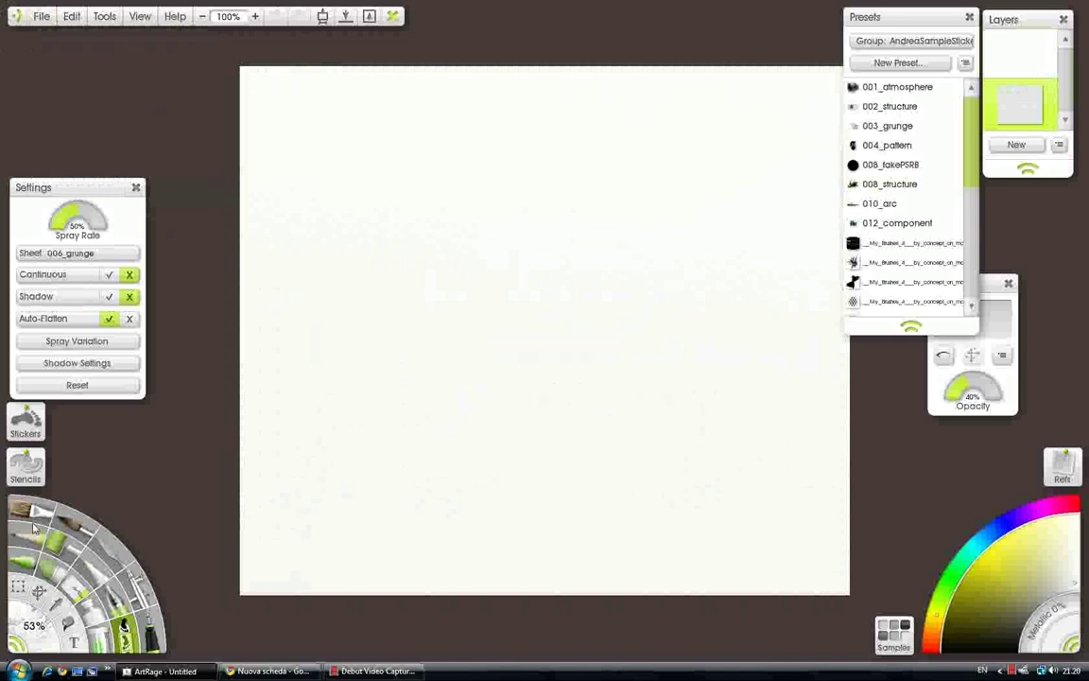
Sketch the mountain ridge outline across the canvas with a grey Oil Brush at 32% size.
left_click(30, 511)
key("bracketleft")
key("bracketleft")
key("bracketleft")
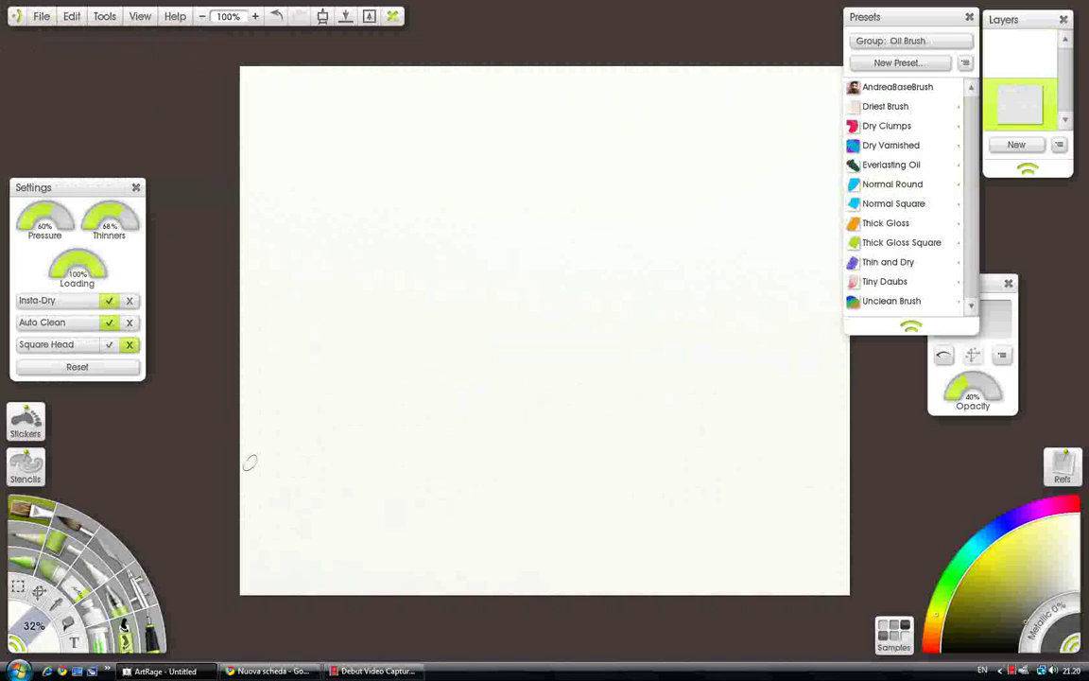
mouse_move(248, 434)
left_mouse_down()
mouse_move(346, 338)
mouse_move(324, 366)
mouse_move(412, 244)
mouse_move(462, 256)
mouse_move(446, 241)
mouse_move(469, 223)
mouse_move(365, 310)
mouse_move(252, 435)
mouse_move(469, 223)
mouse_move(516, 258)
mouse_move(633, 290)
mouse_move(731, 235)
mouse_move(778, 192)
left_mouse_up()
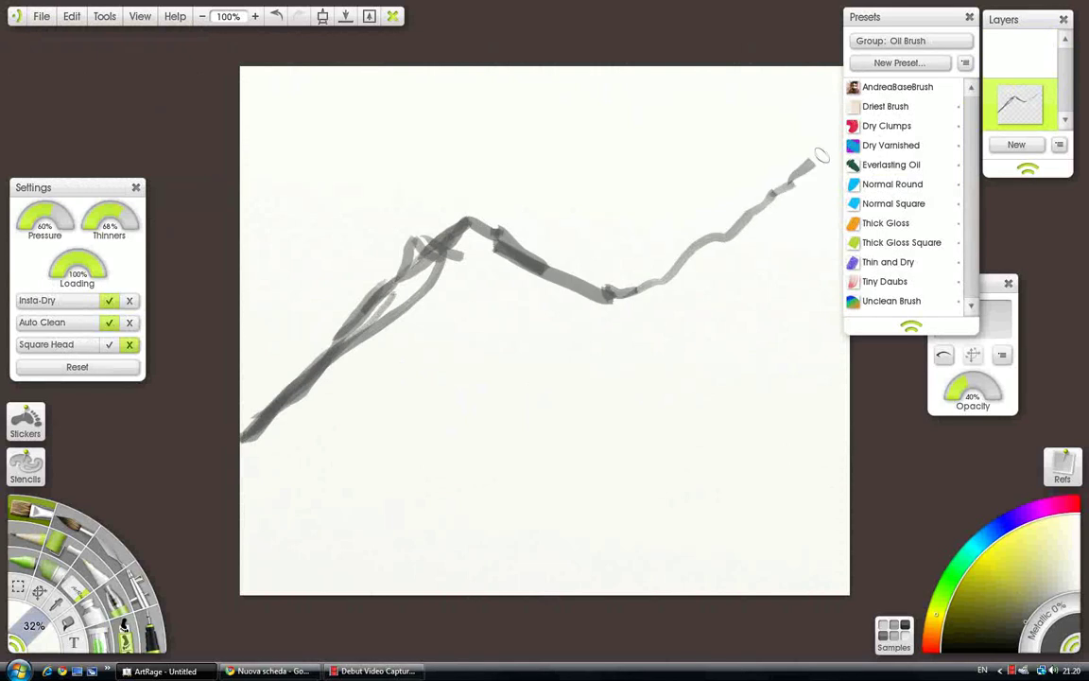
left_click_drag(822, 156, 836, 143)
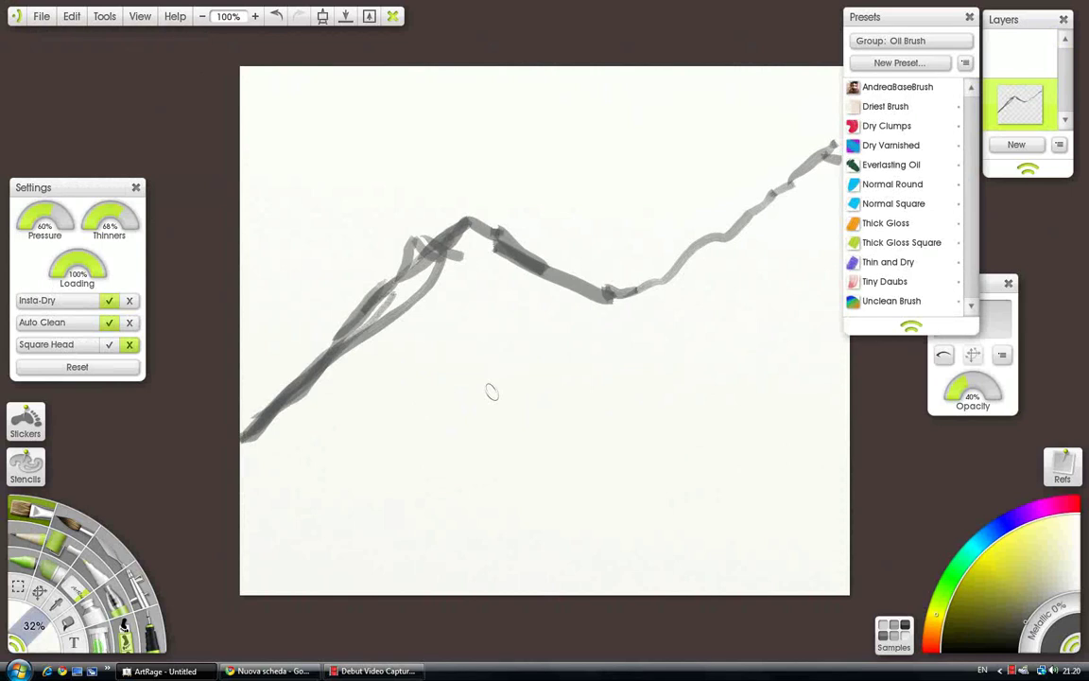
Fill the mountains with dark grey oil strokes at a larger brush size and block in white snow on both peaks.
left_click_drag(491, 371, 605, 406)
left_click_drag(471, 310, 447, 340)
mouse_move(450, 278)
left_mouse_down()
mouse_move(282, 451)
mouse_move(472, 291)
mouse_move(478, 307)
mouse_move(458, 265)
mouse_move(515, 287)
mouse_move(463, 245)
mouse_move(594, 316)
mouse_move(563, 344)
mouse_move(584, 354)
mouse_move(496, 323)
mouse_move(509, 360)
mouse_move(557, 377)
mouse_move(599, 338)
mouse_move(681, 322)
mouse_move(662, 302)
mouse_move(798, 201)
mouse_move(763, 232)
mouse_move(823, 170)
mouse_move(842, 178)
mouse_move(838, 223)
mouse_move(847, 269)
mouse_move(842, 200)
mouse_move(863, 324)
mouse_move(844, 341)
mouse_move(842, 279)
mouse_move(834, 296)
mouse_move(796, 262)
mouse_move(768, 260)
mouse_move(768, 323)
mouse_move(818, 240)
mouse_move(822, 354)
mouse_move(790, 324)
mouse_move(813, 408)
mouse_move(666, 383)
mouse_move(758, 335)
mouse_move(723, 365)
mouse_move(601, 395)
mouse_move(647, 341)
mouse_move(549, 407)
mouse_move(439, 383)
mouse_move(486, 352)
mouse_move(520, 395)
mouse_move(578, 409)
mouse_move(574, 393)
mouse_move(674, 433)
mouse_move(627, 400)
mouse_move(732, 396)
mouse_move(441, 349)
mouse_move(439, 306)
mouse_move(268, 443)
mouse_move(337, 390)
mouse_move(360, 404)
mouse_move(441, 381)
mouse_move(326, 448)
mouse_move(419, 385)
mouse_move(360, 442)
mouse_move(415, 289)
mouse_move(468, 244)
mouse_move(452, 295)
mouse_move(342, 301)
mouse_move(424, 219)
mouse_move(395, 305)
mouse_move(326, 316)
mouse_move(389, 301)
mouse_move(440, 318)
mouse_move(414, 237)
mouse_move(452, 215)
left_mouse_up()
mouse_move(805, 182)
left_mouse_down()
mouse_move(802, 208)
mouse_move(742, 274)
mouse_move(719, 248)
mouse_move(733, 227)
mouse_move(691, 253)
mouse_move(760, 297)
mouse_move(746, 275)
mouse_move(743, 309)
left_mouse_up()
mouse_move(329, 382)
left_mouse_down()
mouse_move(348, 384)
mouse_move(313, 391)
mouse_move(347, 379)
left_mouse_up()
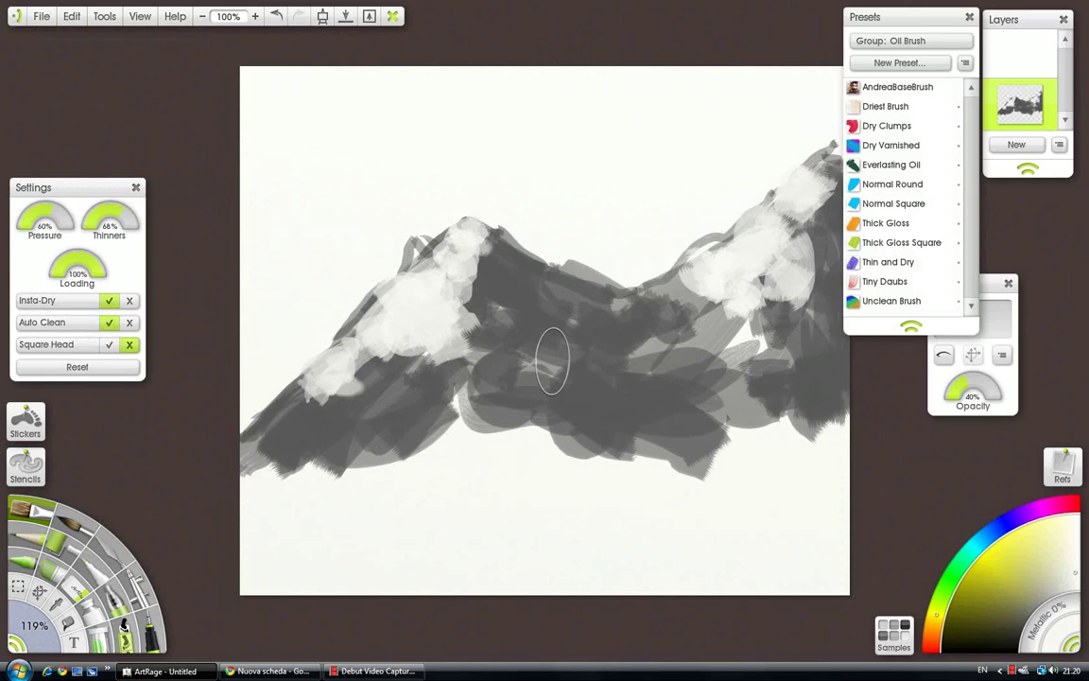
Add a layer beneath the mountains and paint a grey sky with light clouds using a 255% brush.
left_click(1017, 148)
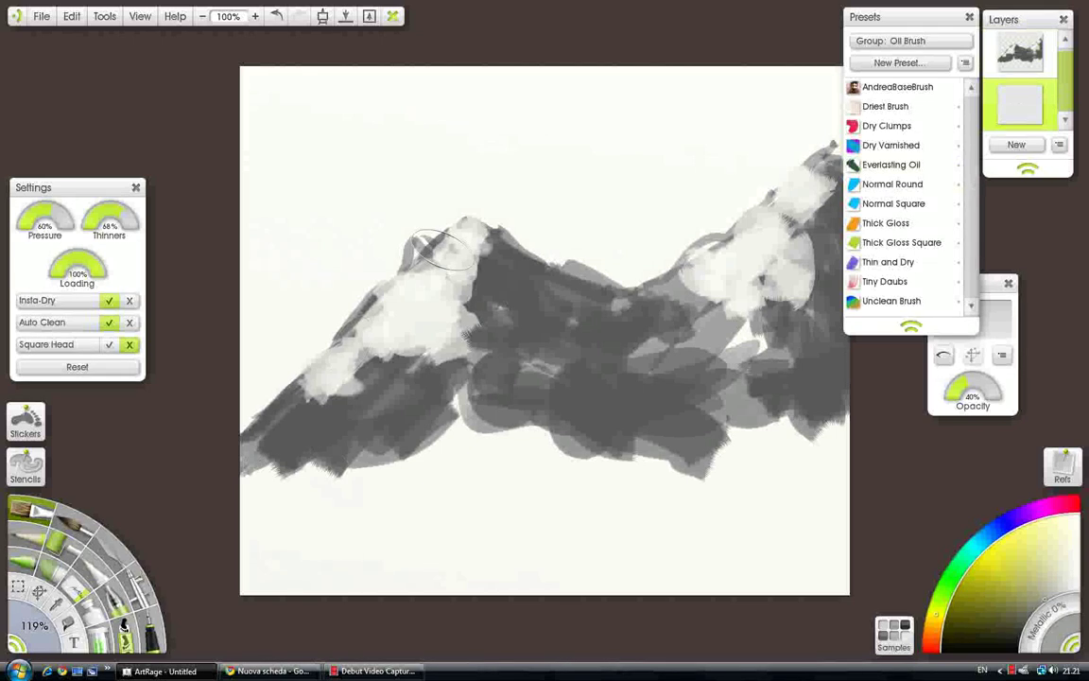
left_click_drag(401, 156, 558, 155)
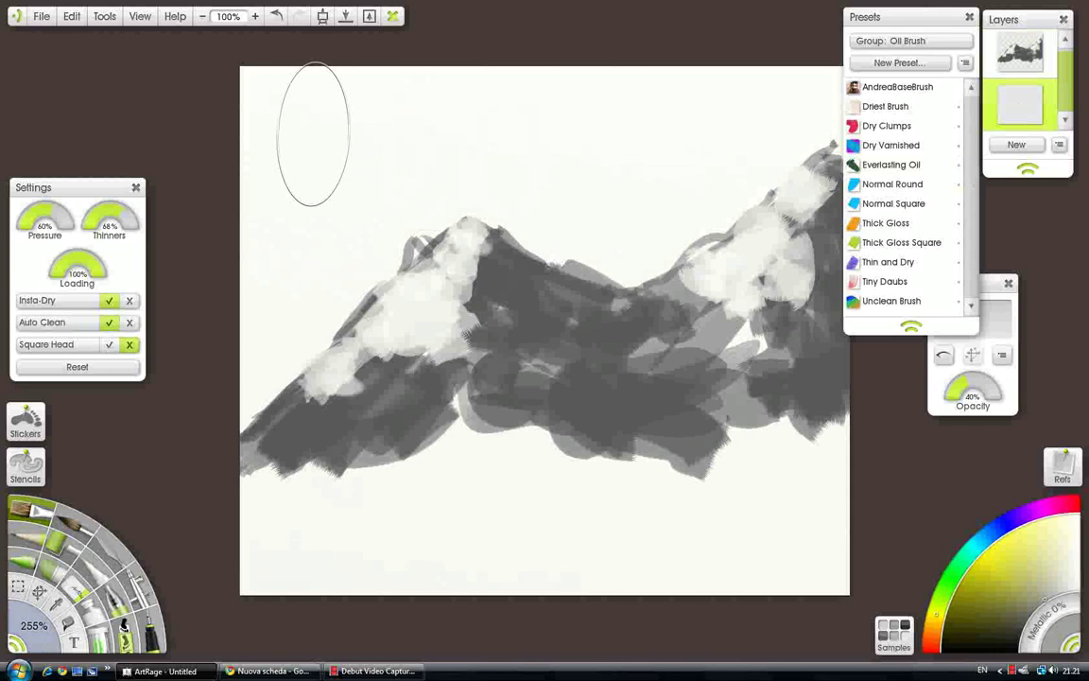
mouse_move(312, 134)
left_mouse_down()
mouse_move(605, 97)
mouse_move(891, 124)
mouse_move(412, 158)
mouse_move(239, 133)
mouse_move(277, 219)
mouse_move(338, 290)
mouse_move(296, 403)
mouse_move(296, 252)
mouse_move(441, 225)
mouse_move(825, 214)
mouse_move(806, 152)
mouse_move(596, 98)
mouse_move(312, 133)
left_mouse_up()
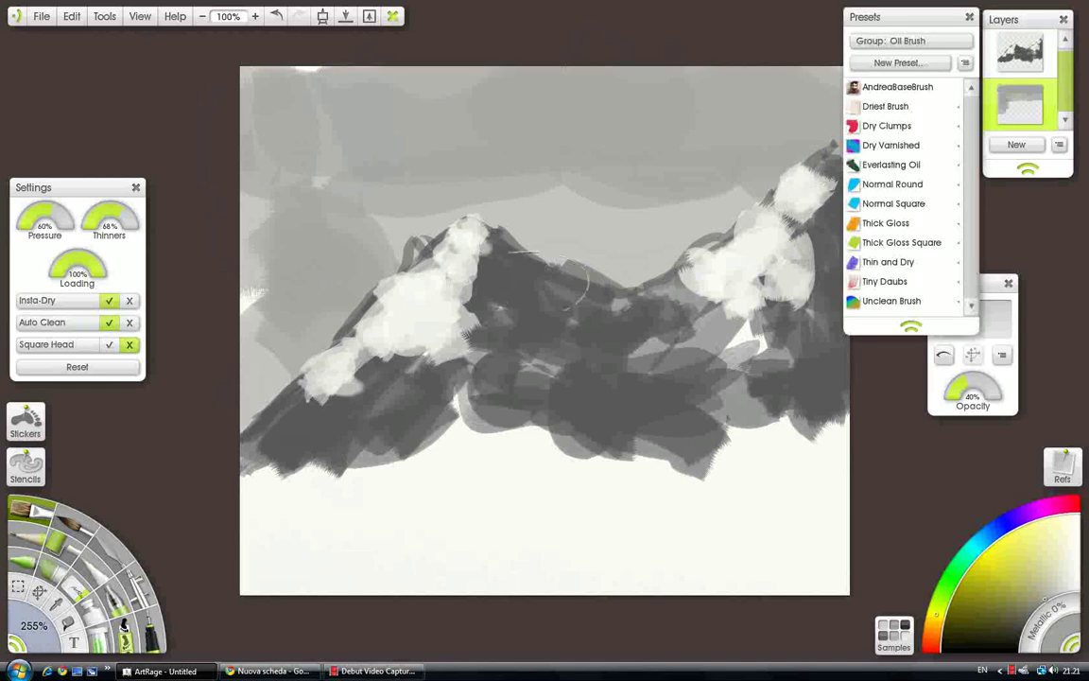
mouse_move(378, 128)
left_mouse_down()
mouse_move(303, 132)
mouse_move(292, 214)
mouse_move(498, 151)
mouse_move(569, 194)
left_mouse_up()
Blend the clouds into the sky with broad strokes of greys sampled from the painting.
left_click(653, 215, "alt")
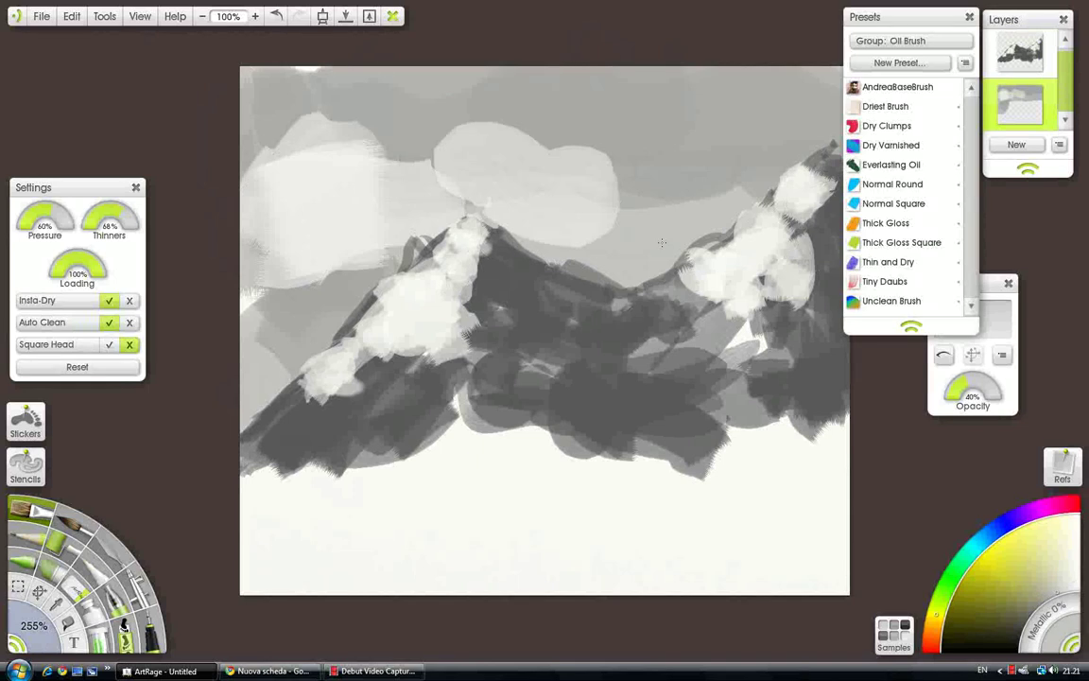
mouse_move(615, 157)
left_mouse_down()
mouse_move(336, 99)
mouse_move(499, 101)
left_mouse_up()
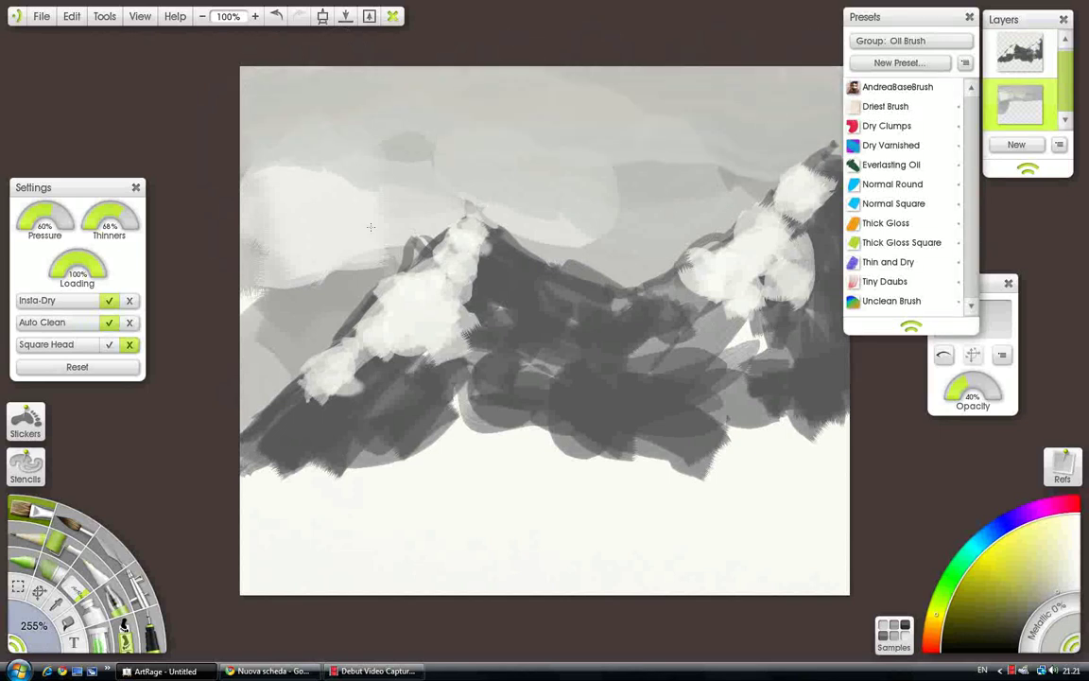
mouse_move(340, 179)
left_mouse_down()
mouse_move(501, 135)
mouse_move(813, 106)
mouse_move(680, 200)
mouse_move(685, 130)
mouse_move(456, 121)
mouse_move(333, 134)
mouse_move(301, 122)
left_mouse_up()
left_click_drag(639, 112, 780, 98)
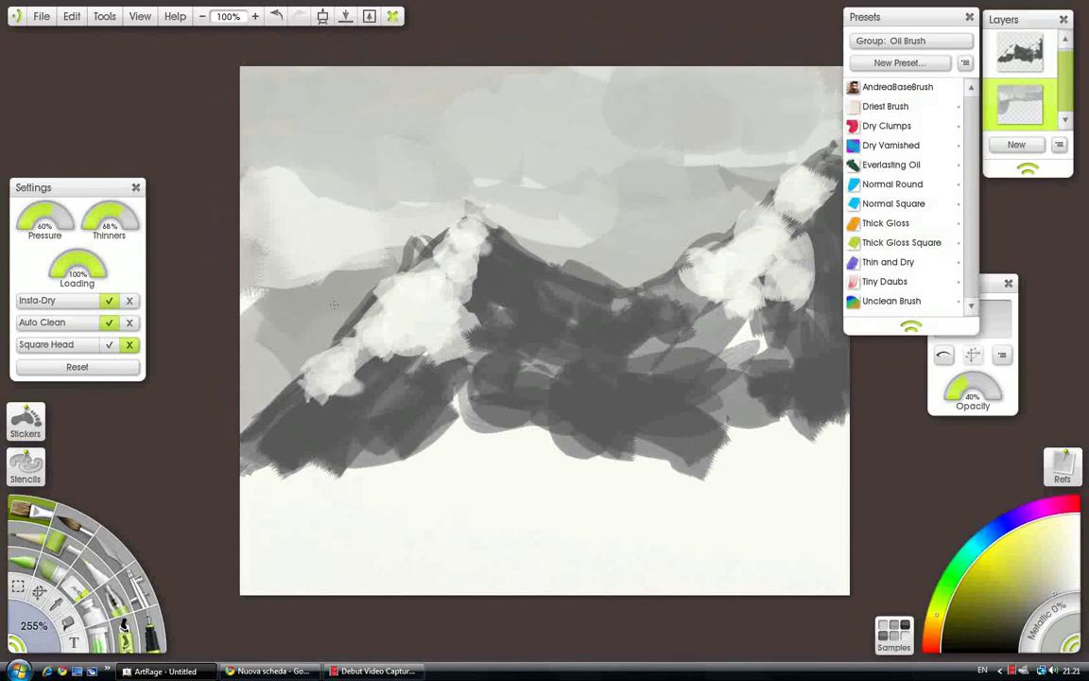
left_click(363, 266, "alt")
mouse_move(312, 128)
left_mouse_down()
mouse_move(268, 98)
mouse_move(334, 95)
left_mouse_up()
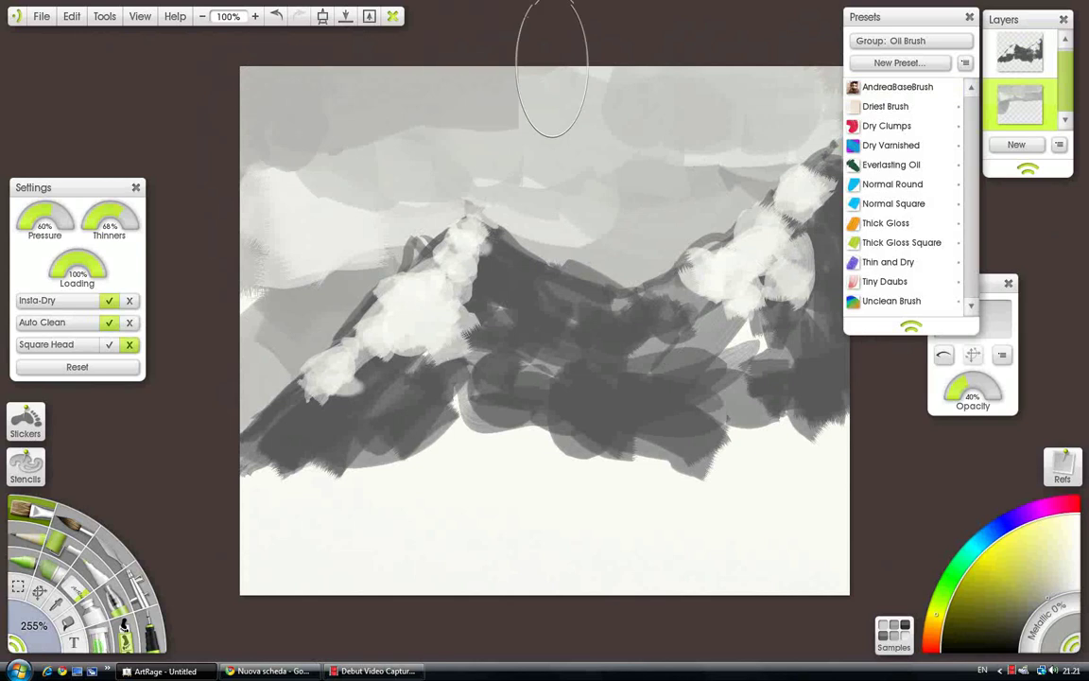
Repaint the sky in paler greys with soft, near-white clouds above the mountains.
left_click(898, 63)
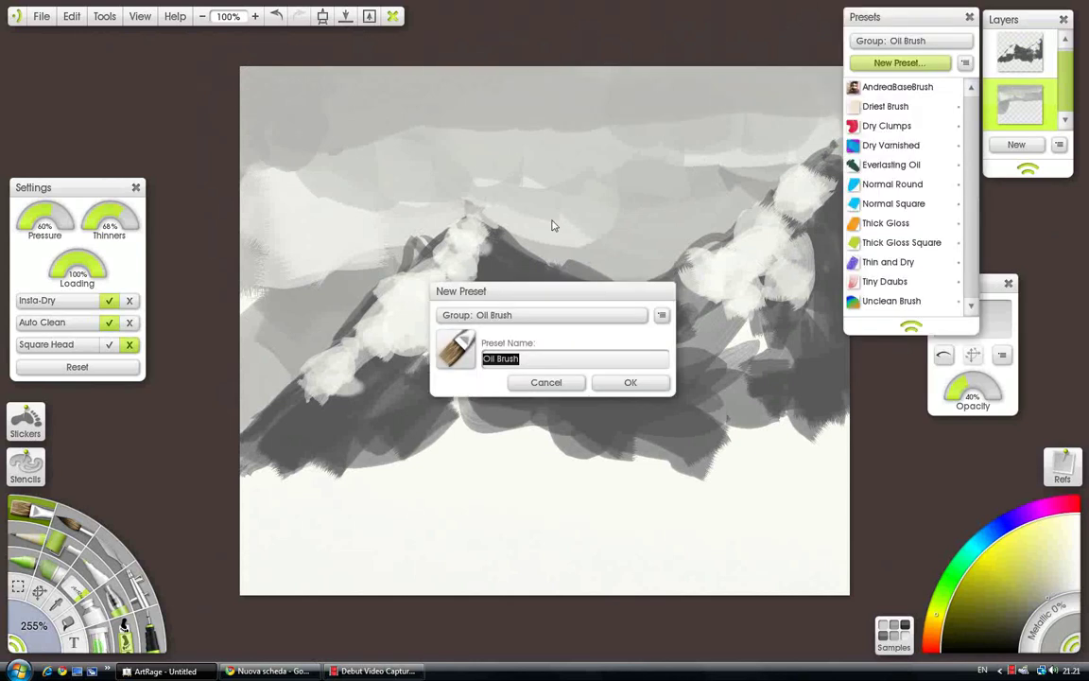
left_click(567, 386)
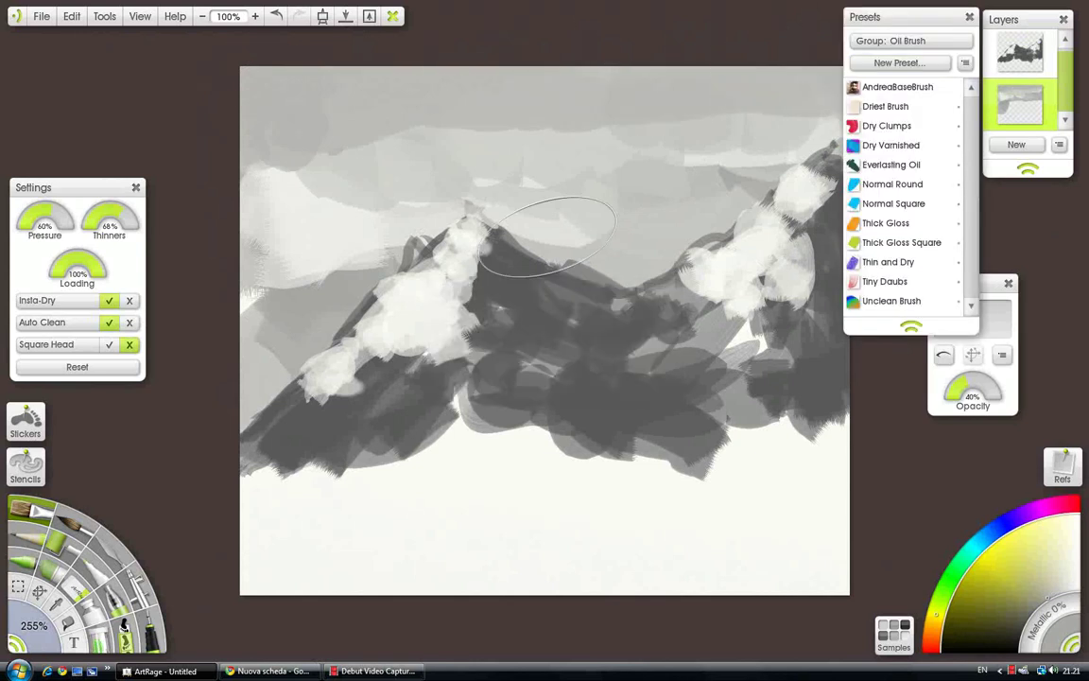
mouse_move(546, 233)
left_mouse_down()
mouse_move(627, 162)
mouse_move(774, 102)
mouse_move(817, 129)
left_mouse_up()
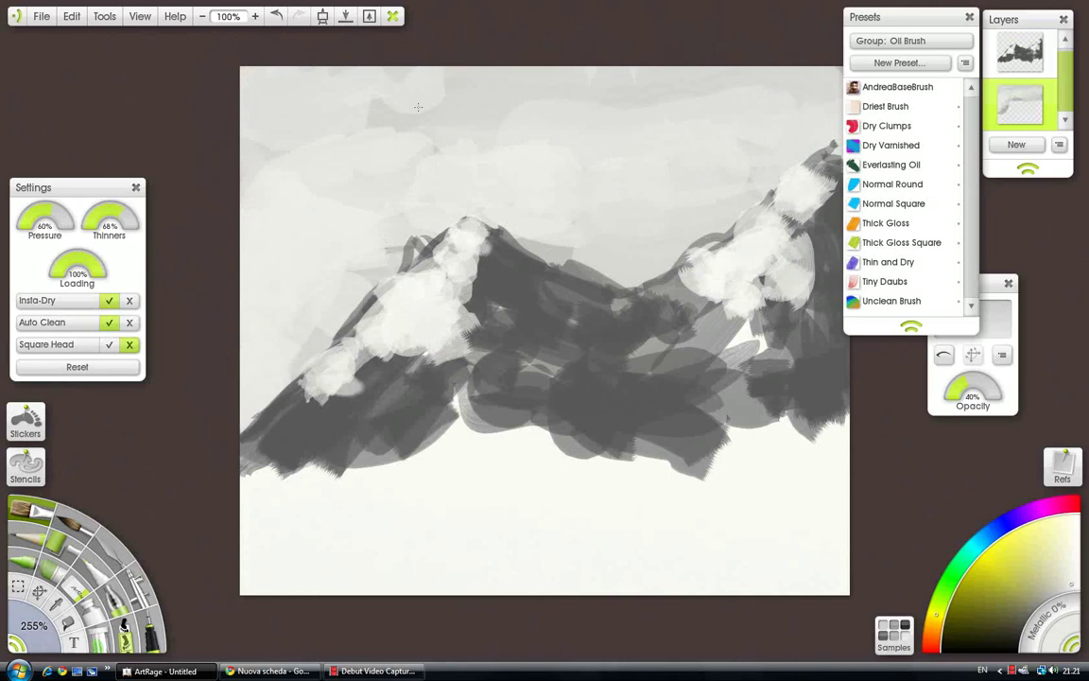
mouse_move(395, 198)
left_mouse_down()
mouse_move(270, 200)
mouse_move(366, 172)
mouse_move(564, 205)
left_mouse_up()
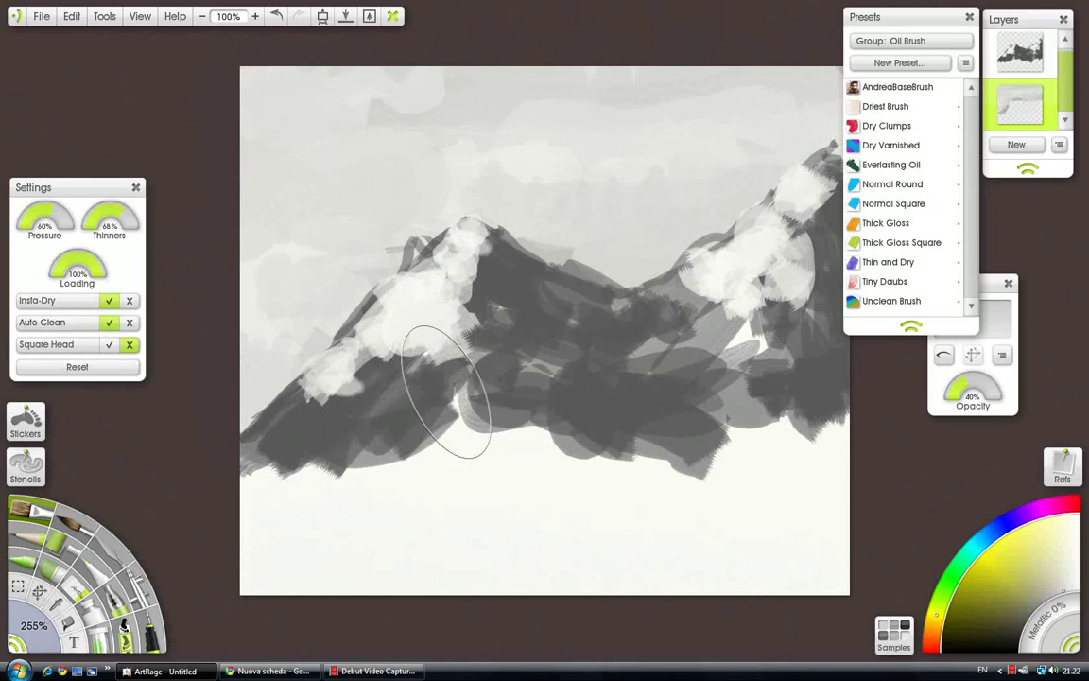
Merge the mountain layer down into the sky layer.
mouse_move(1022, 112)
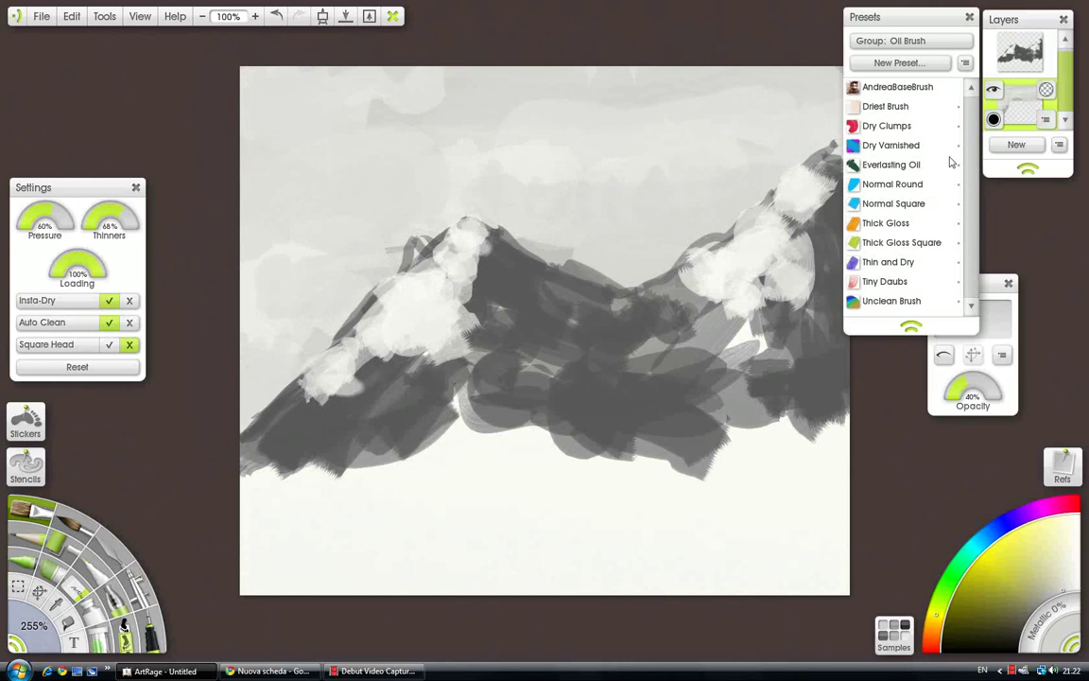
left_click(1022, 63)
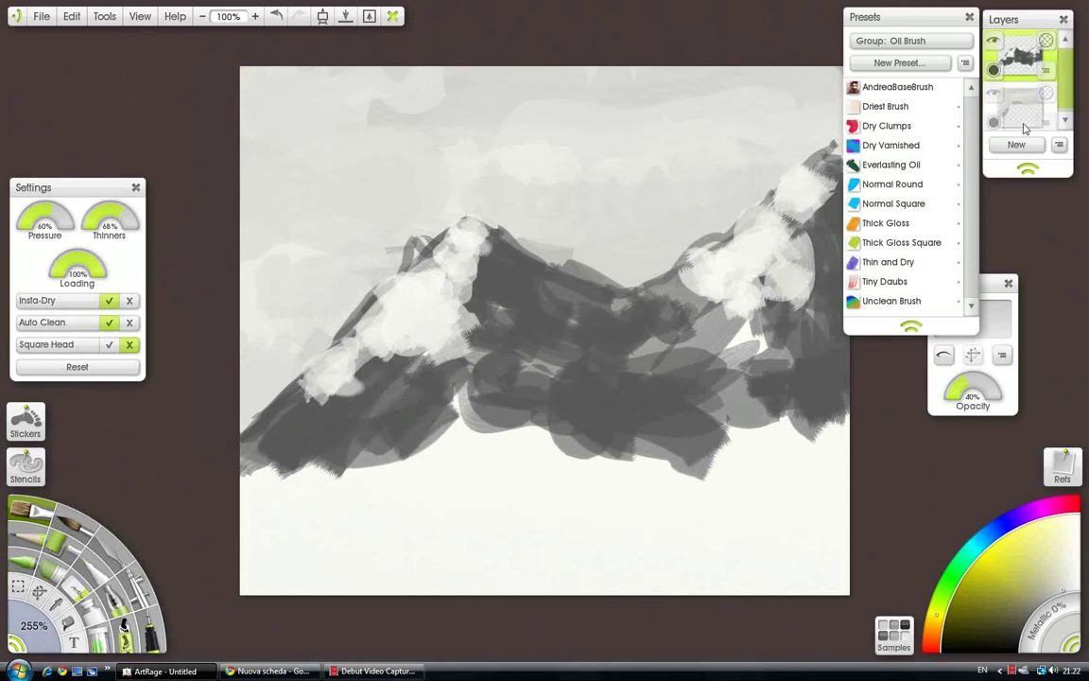
left_click(1045, 74)
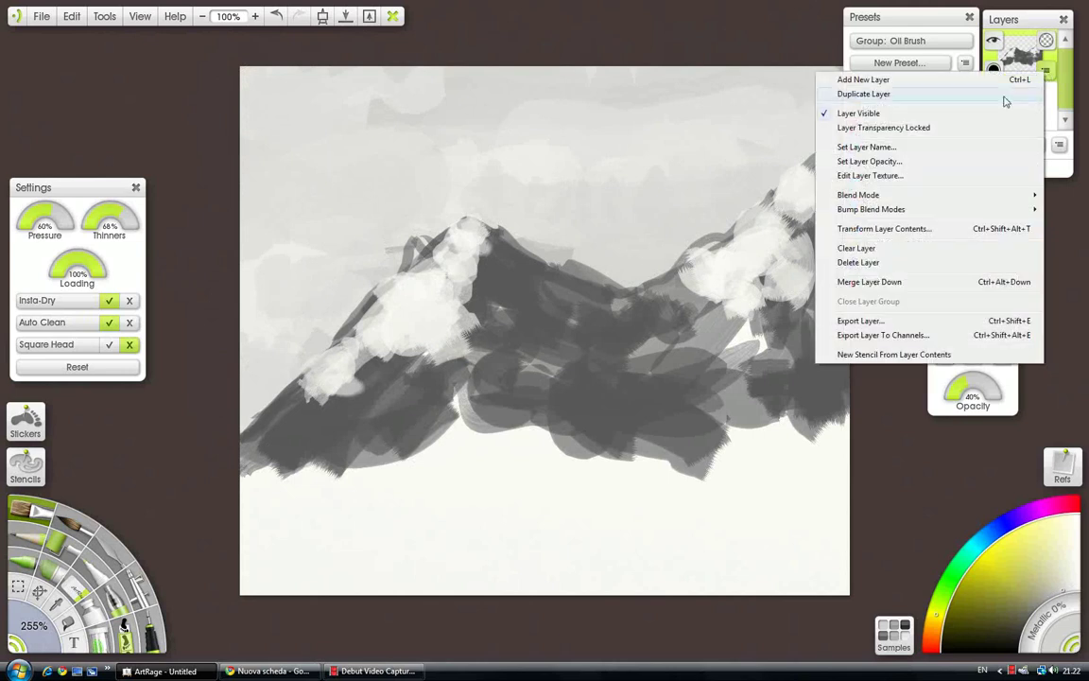
left_click(873, 281)
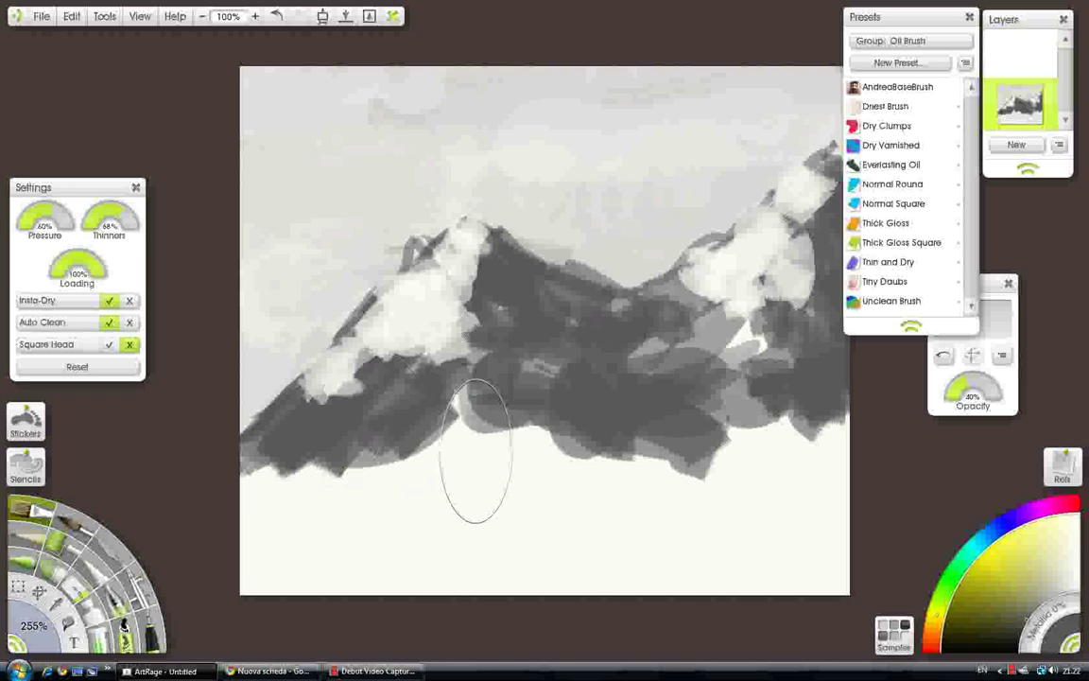
Reduce the brush size to 30% and redefine the left mountain's ridge and peak with dark grey.
mouse_move(477, 455)
left_mouse_down()
mouse_move(450, 463)
mouse_move(325, 431)
left_mouse_up()
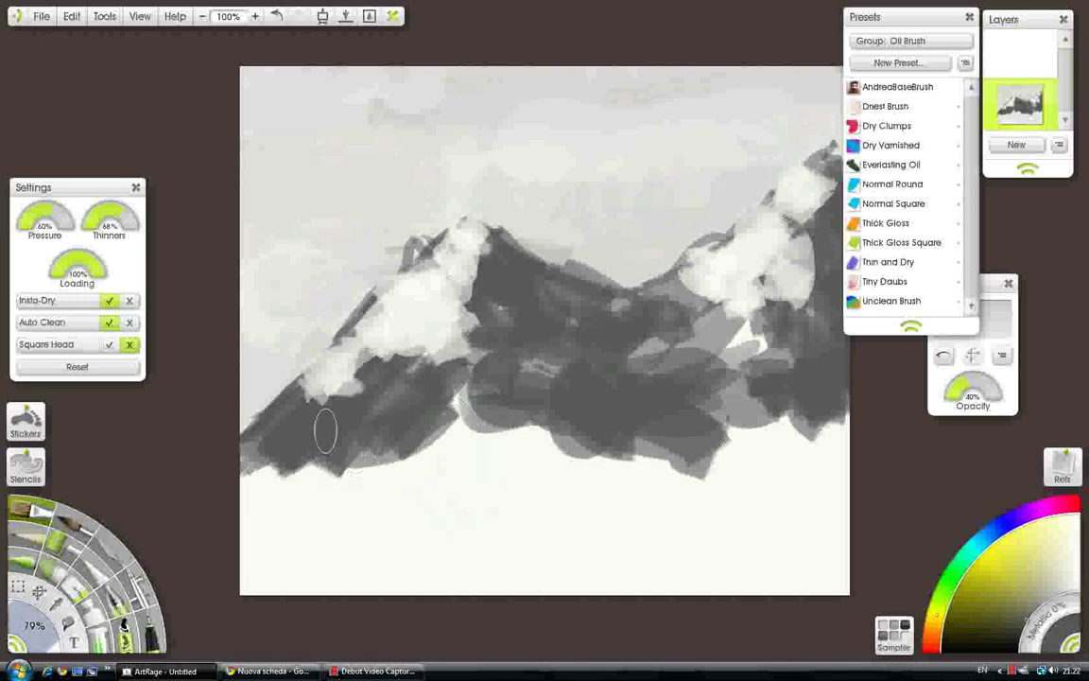
key("bracketleft")
key("bracketleft")
key("bracketleft")
key("bracketleft")
key("bracketleft")
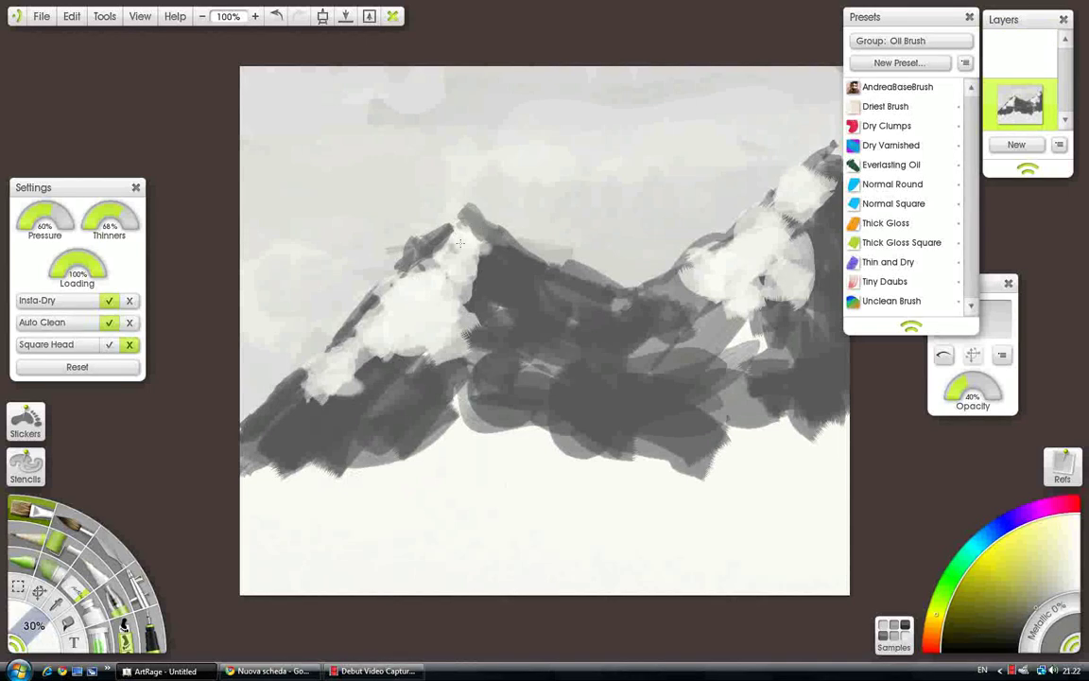
Extend the snow up to the left mountain's ridge with sampled whites and greys, refining its edges.
left_click(460, 243, "alt")
left_click_drag(446, 233, 397, 280)
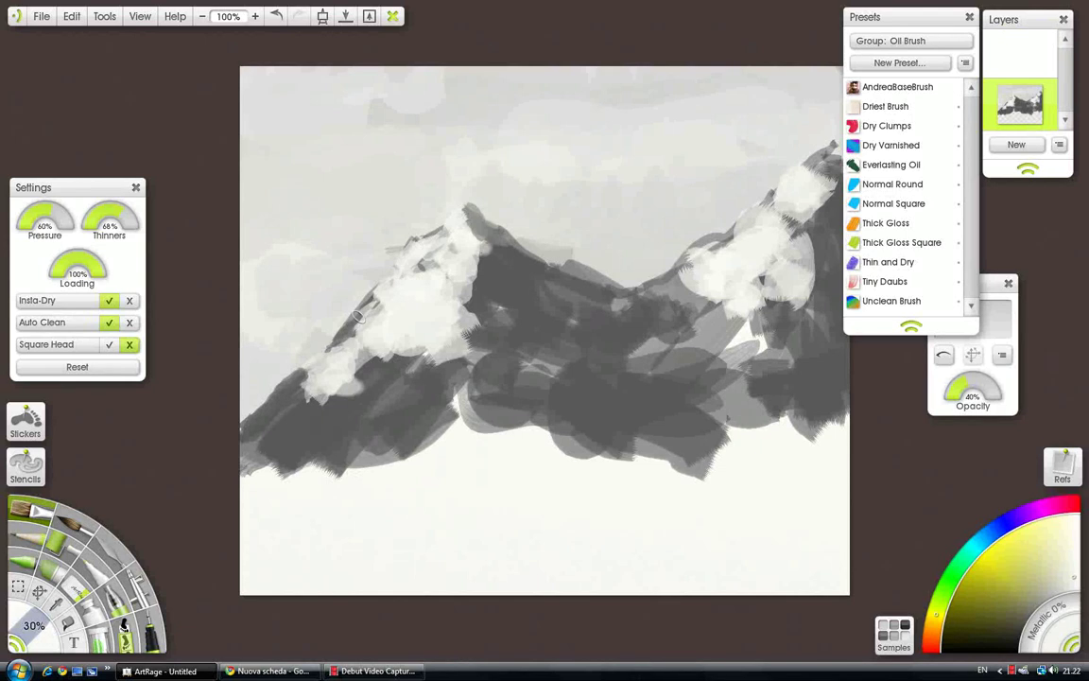
left_click(322, 303, "alt")
left_click(372, 319, "alt")
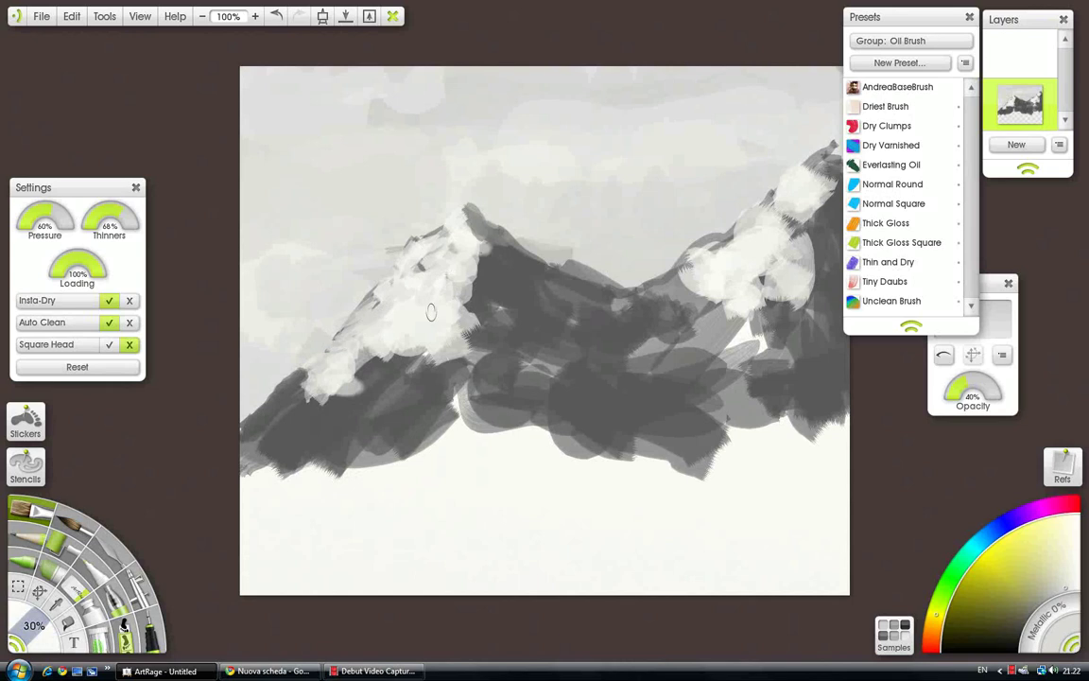
left_click(486, 302, "alt")
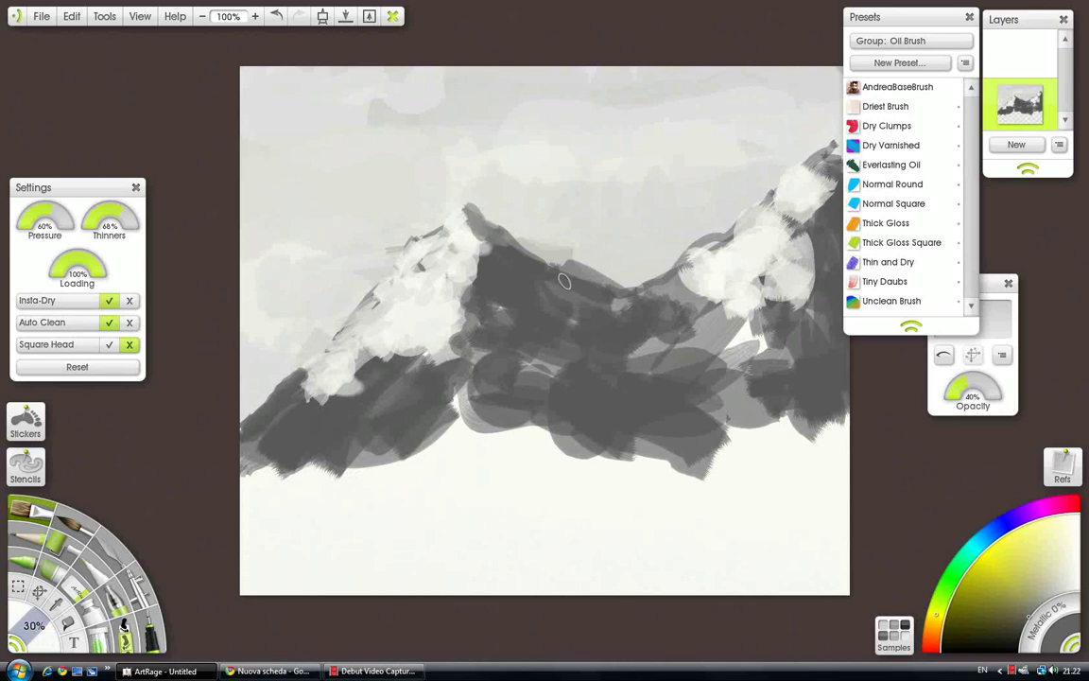
Paint snow along the right mountain's slope up to its peak with sampled tones, moving the Presets panel off the canvas.
left_click(726, 257, "alt")
left_click_drag(764, 212, 747, 224)
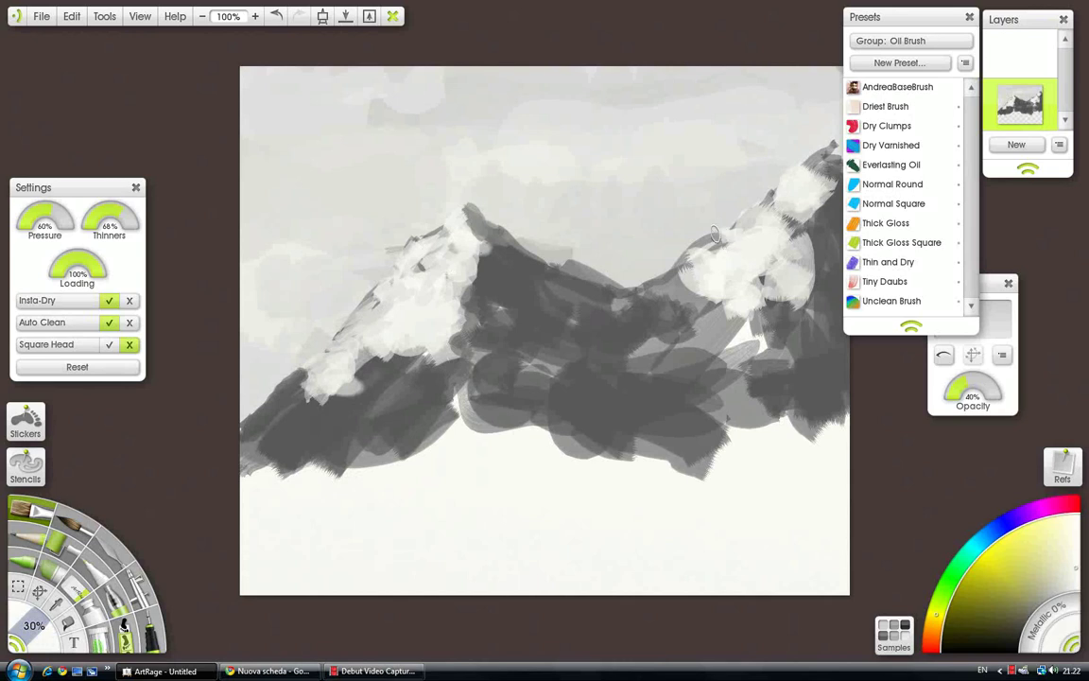
left_click(673, 281, "alt")
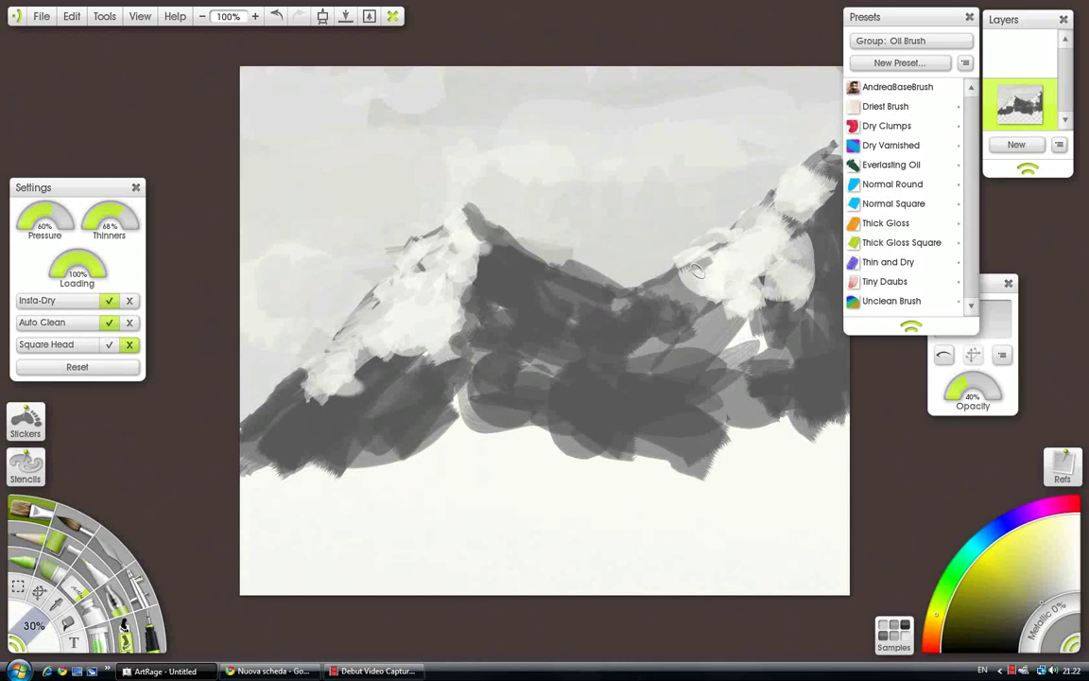
left_click(719, 253, "alt")
left_click_drag(678, 281, 785, 195)
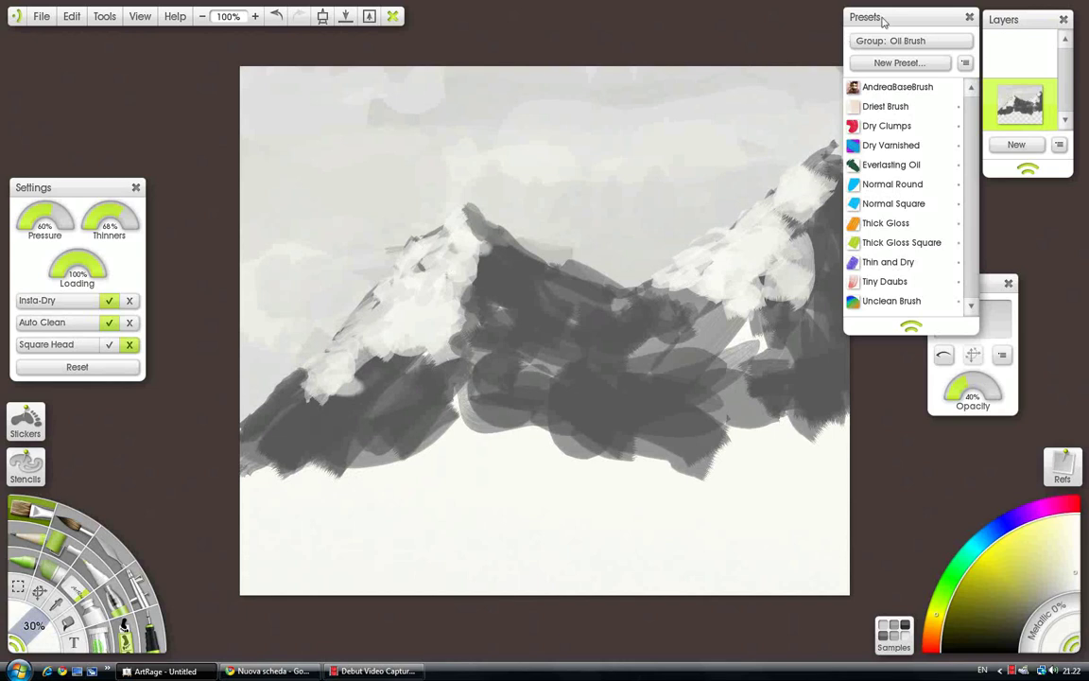
left_click_drag(882, 20, 915, 29)
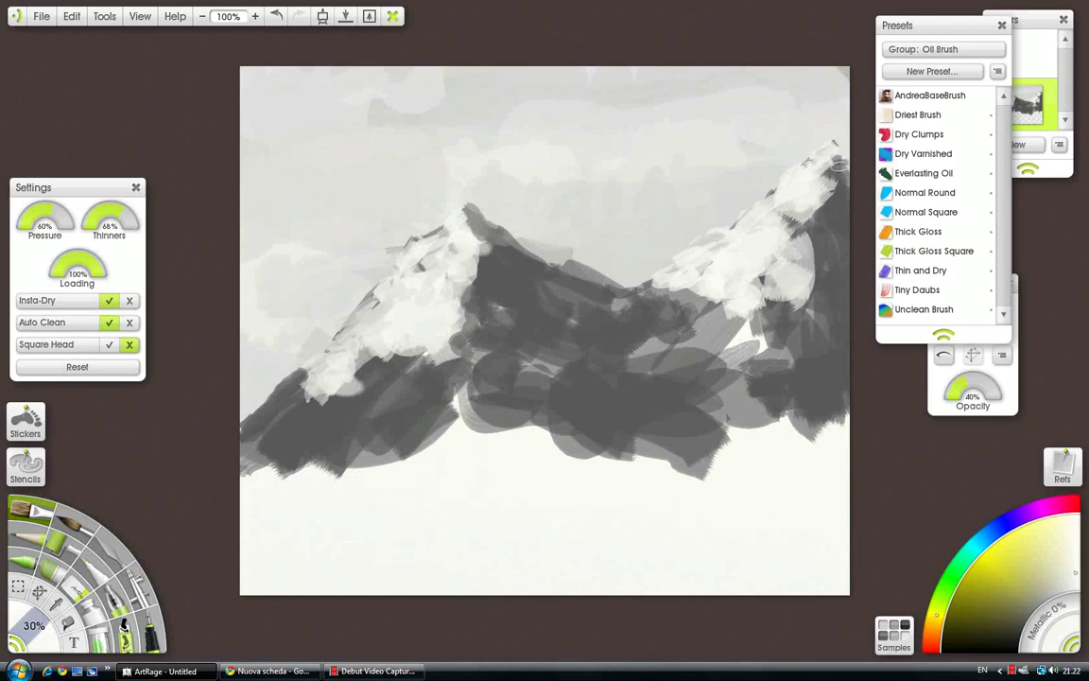
Shape the right peak's shadow side and snow edge, and cover the light gaps below the snow with sampled dark grey.
left_click(842, 168, "alt")
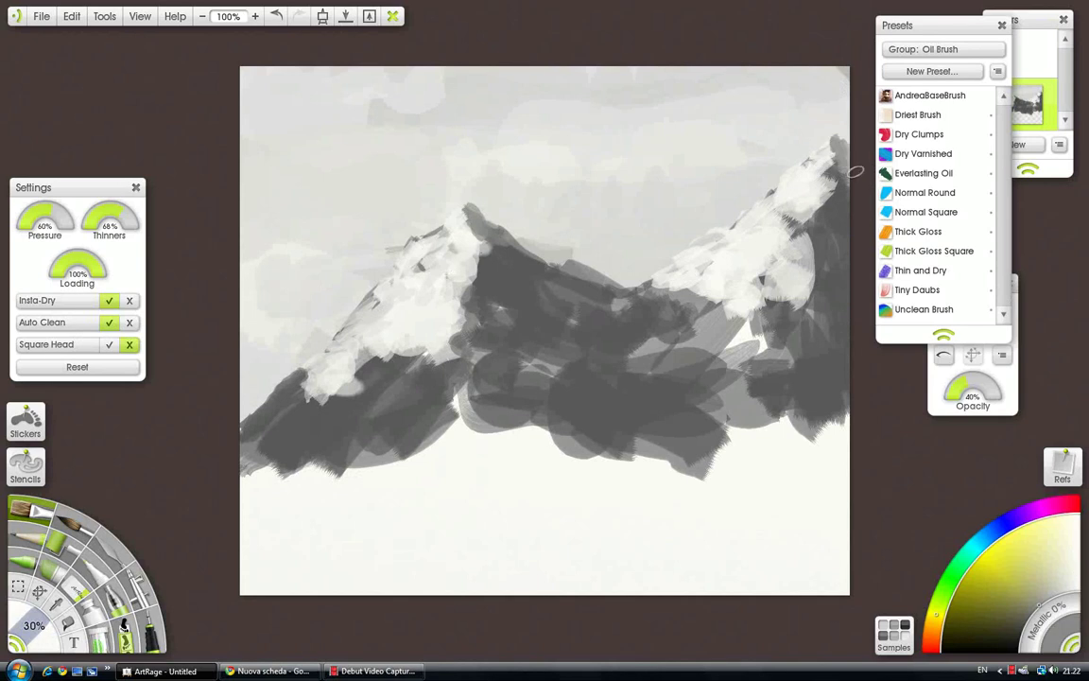
left_click(833, 223, "alt")
left_click(821, 201, "alt")
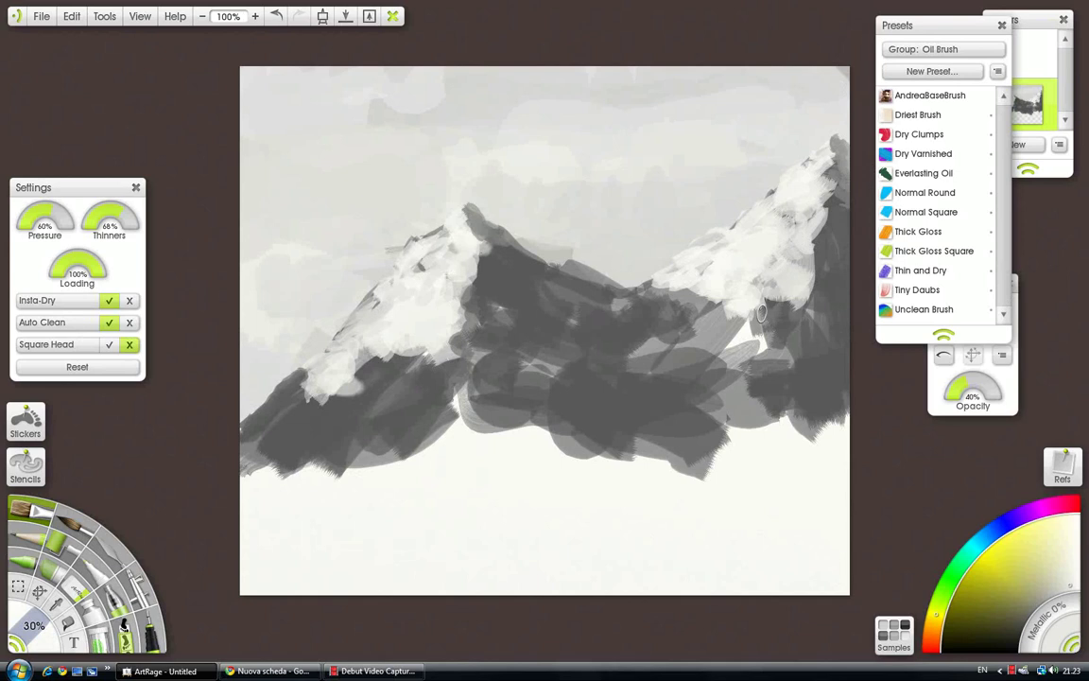
left_click(668, 327, "alt")
mouse_move(683, 328)
left_mouse_down()
mouse_move(632, 361)
mouse_move(724, 362)
mouse_move(768, 340)
mouse_move(704, 342)
mouse_move(763, 371)
left_mouse_up()
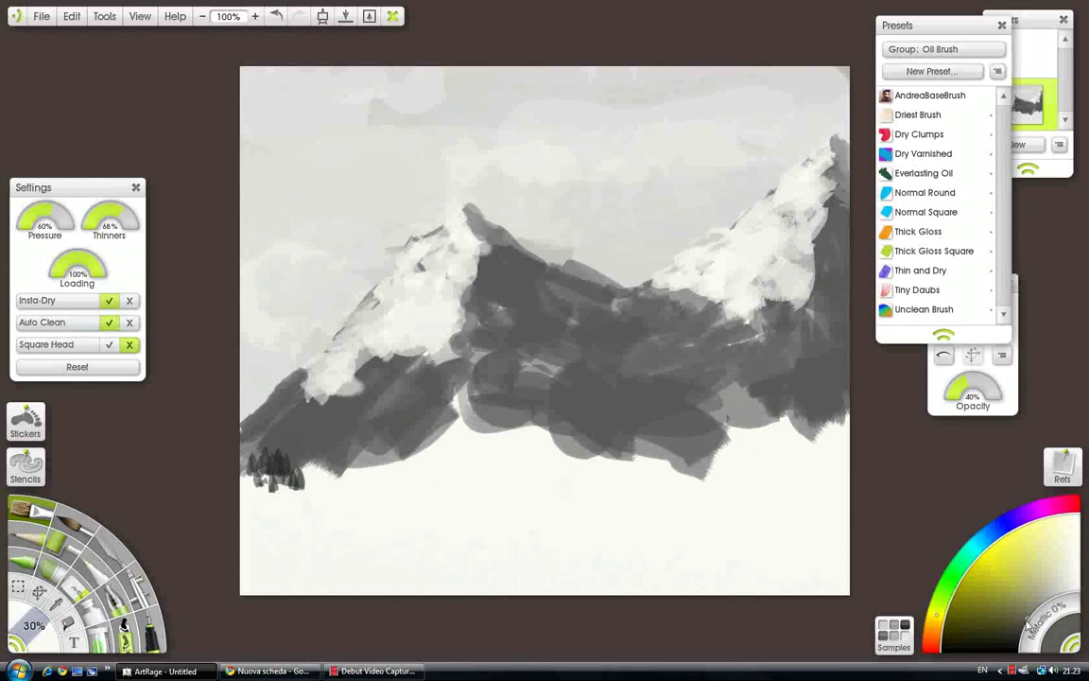
Paint a dense row of near-black fir trees along the mountains' base across the full canvas width.
mouse_move(264, 450)
left_mouse_down()
mouse_move(264, 462)
mouse_move(283, 462)
left_mouse_up()
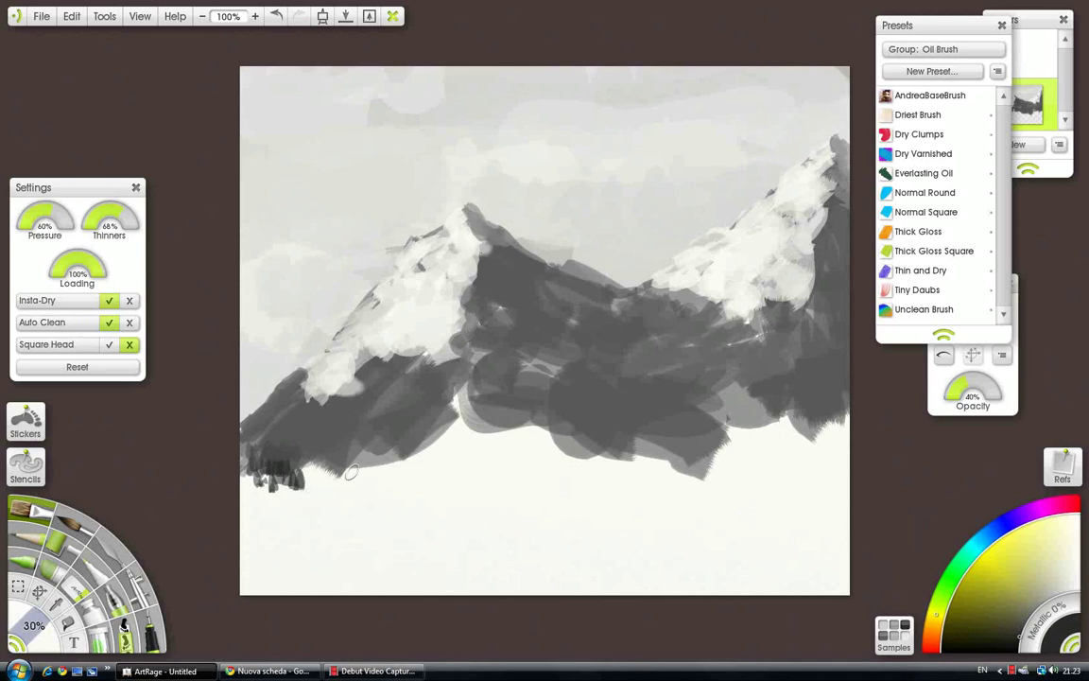
mouse_move(299, 448)
left_mouse_down()
mouse_move(256, 443)
mouse_move(278, 436)
mouse_move(313, 453)
mouse_move(317, 441)
mouse_move(292, 453)
mouse_move(306, 464)
mouse_move(321, 445)
mouse_move(347, 461)
mouse_move(325, 472)
mouse_move(361, 465)
mouse_move(366, 447)
mouse_move(351, 439)
mouse_move(372, 444)
mouse_move(361, 436)
mouse_move(407, 425)
mouse_move(388, 444)
mouse_move(415, 440)
mouse_move(399, 447)
mouse_move(420, 458)
mouse_move(424, 445)
mouse_move(403, 446)
mouse_move(451, 443)
mouse_move(442, 457)
mouse_move(455, 414)
mouse_move(445, 417)
mouse_move(463, 410)
mouse_move(485, 433)
mouse_move(456, 439)
mouse_move(459, 455)
mouse_move(491, 429)
mouse_move(456, 455)
mouse_move(470, 454)
mouse_move(460, 448)
mouse_move(491, 458)
left_mouse_up()
mouse_move(504, 435)
left_mouse_down()
mouse_move(504, 455)
mouse_move(514, 455)
left_mouse_up()
mouse_move(523, 435)
left_mouse_down()
mouse_move(493, 418)
mouse_move(473, 427)
mouse_move(475, 418)
mouse_move(527, 440)
mouse_move(534, 455)
mouse_move(519, 476)
mouse_move(329, 486)
mouse_move(304, 455)
mouse_move(242, 483)
mouse_move(251, 494)
mouse_move(311, 478)
mouse_move(360, 482)
mouse_move(378, 467)
mouse_move(350, 457)
mouse_move(346, 468)
mouse_move(380, 458)
mouse_move(386, 471)
mouse_move(414, 458)
mouse_move(411, 478)
mouse_move(444, 476)
mouse_move(443, 461)
mouse_move(507, 452)
left_mouse_up()
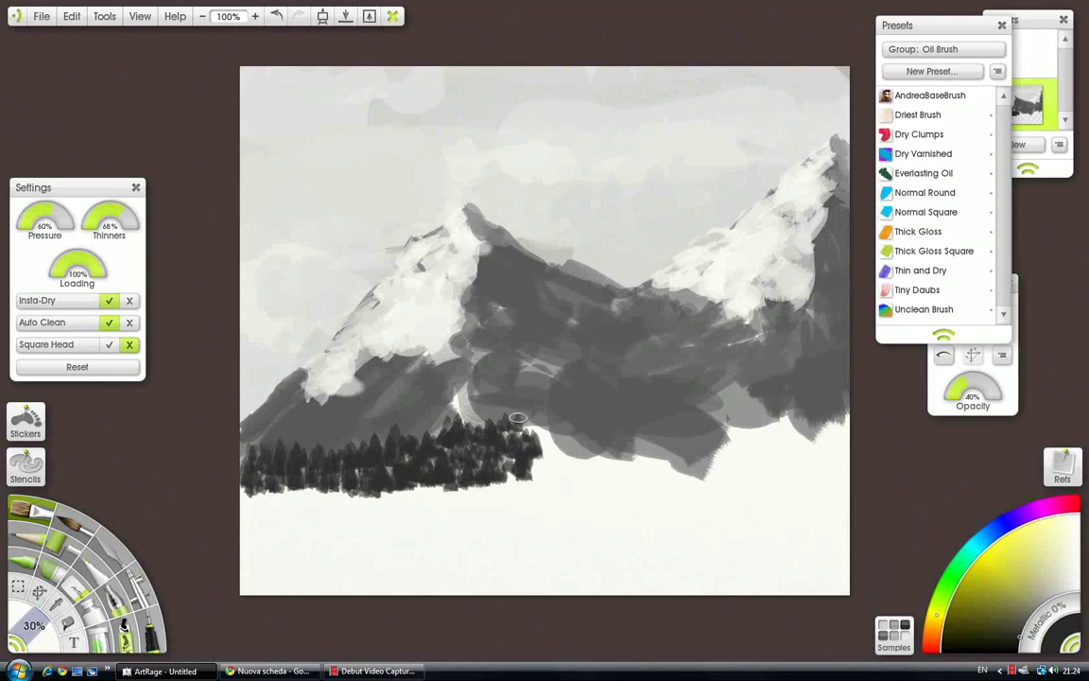
mouse_move(529, 419)
left_mouse_down()
mouse_move(561, 432)
mouse_move(542, 434)
mouse_move(564, 464)
mouse_move(575, 428)
mouse_move(532, 436)
mouse_move(580, 470)
mouse_move(562, 433)
mouse_move(568, 447)
mouse_move(601, 450)
mouse_move(583, 417)
mouse_move(579, 441)
mouse_move(570, 423)
mouse_move(593, 430)
mouse_move(610, 458)
mouse_move(620, 439)
mouse_move(659, 461)
mouse_move(705, 430)
mouse_move(609, 439)
mouse_move(657, 409)
left_mouse_up()
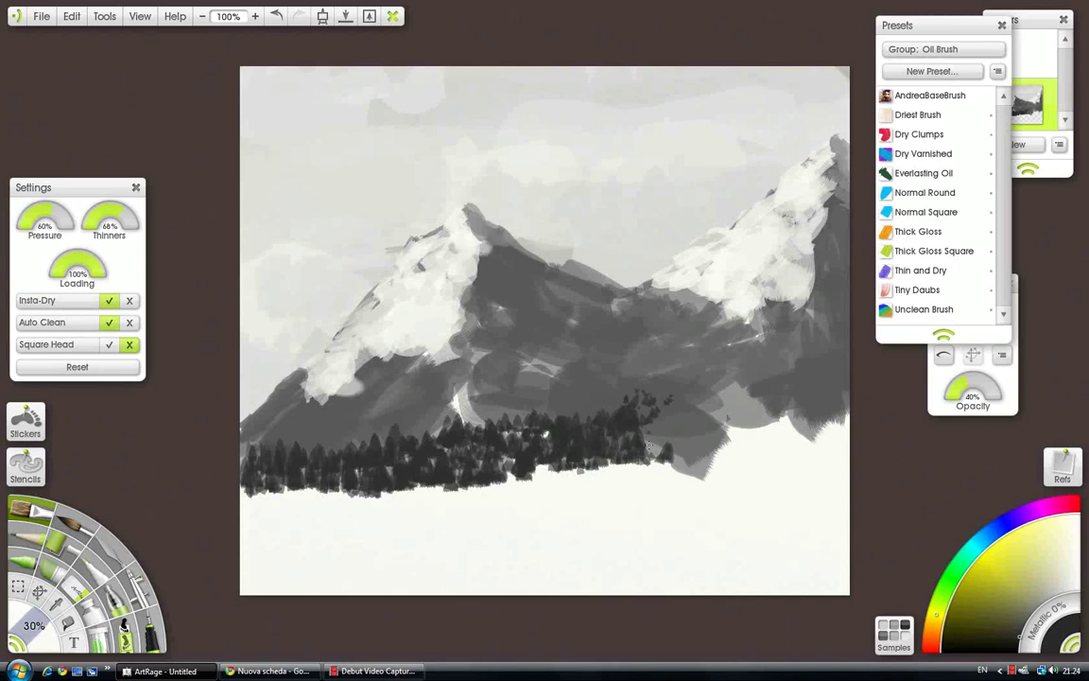
mouse_move(640, 441)
left_mouse_down()
mouse_move(678, 455)
mouse_move(715, 451)
mouse_move(718, 434)
mouse_move(661, 432)
mouse_move(722, 432)
mouse_move(707, 421)
mouse_move(678, 417)
mouse_move(680, 452)
mouse_move(758, 460)
mouse_move(769, 437)
mouse_move(743, 420)
mouse_move(736, 431)
mouse_move(766, 440)
mouse_move(737, 451)
mouse_move(760, 445)
mouse_move(802, 464)
mouse_move(819, 434)
mouse_move(845, 472)
mouse_move(775, 422)
mouse_move(779, 411)
mouse_move(809, 428)
mouse_move(841, 426)
mouse_move(850, 405)
mouse_move(820, 447)
mouse_move(764, 457)
left_mouse_up()
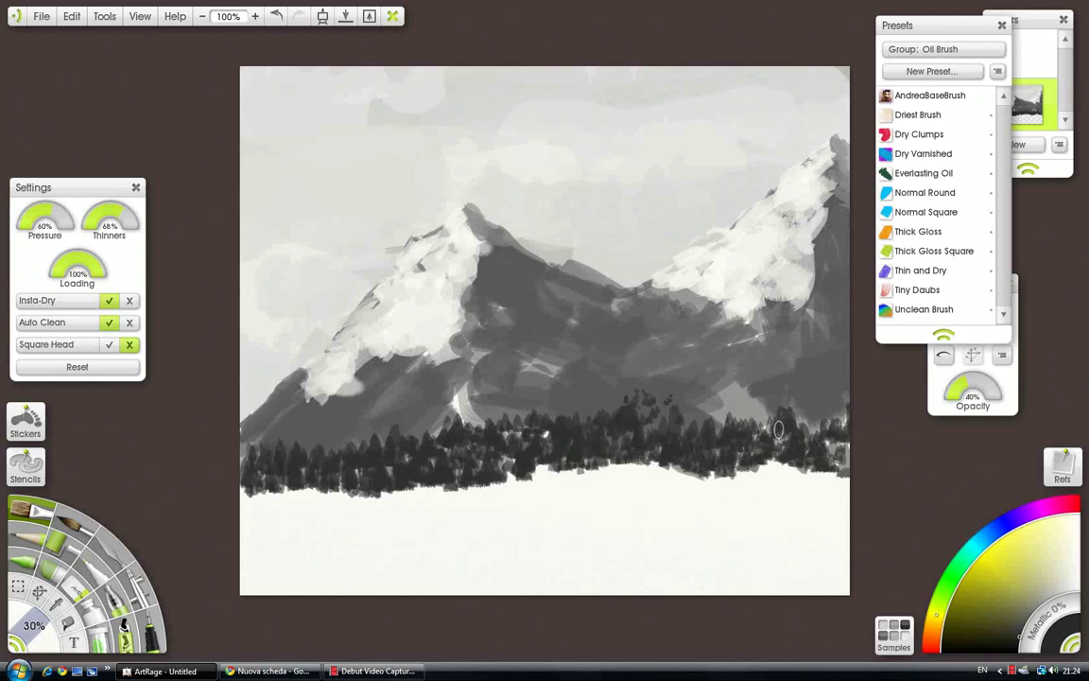
Thicken the fir forest along the mountains' base with more near-black tree strokes, from the right part towards the left.
left_click_drag(741, 418, 745, 415)
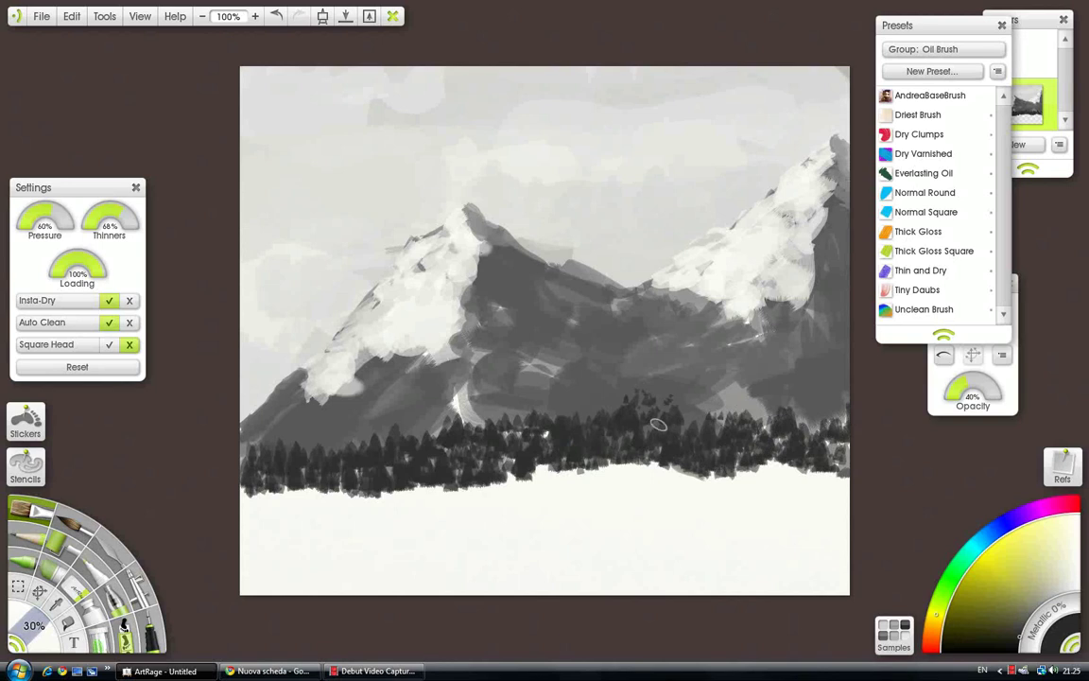
left_click_drag(658, 425, 635, 431)
mouse_move(574, 416)
left_mouse_down()
mouse_move(606, 392)
mouse_move(563, 441)
mouse_move(535, 470)
left_mouse_up()
mouse_move(478, 430)
left_mouse_down()
mouse_move(476, 449)
mouse_move(416, 458)
left_mouse_up()
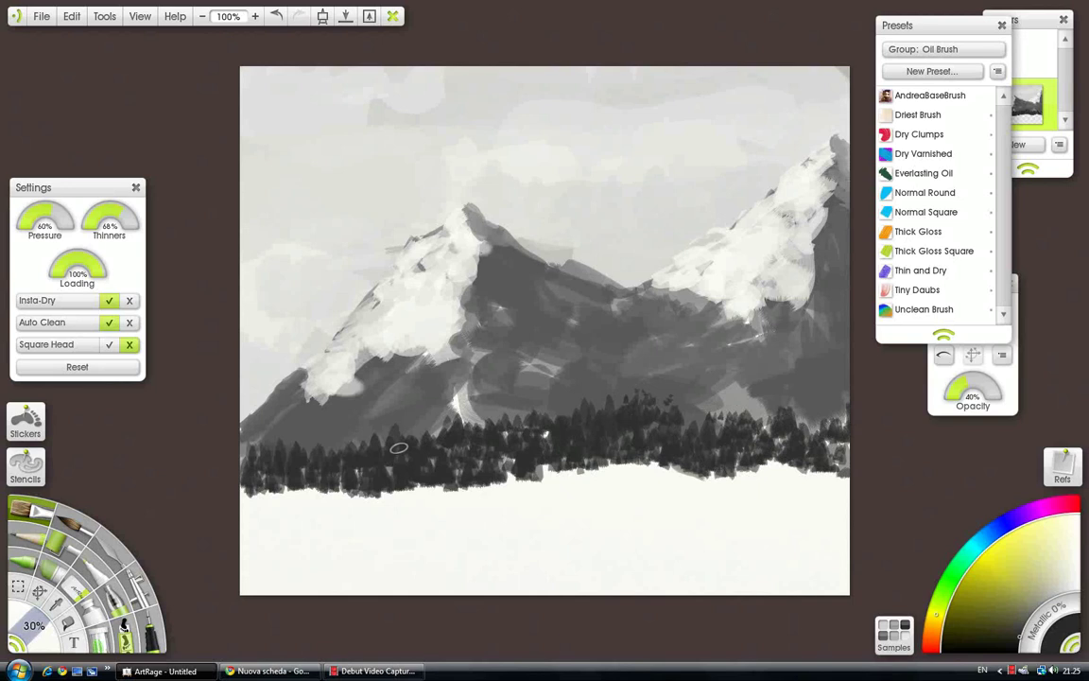
Sample a dark grey near the treetops and add slightly lighter firs across the whole forest row.
left_click(331, 436, "alt")
mouse_move(352, 450)
left_mouse_down()
mouse_move(395, 452)
mouse_move(420, 471)
mouse_move(369, 476)
mouse_move(305, 458)
mouse_move(258, 475)
left_mouse_up()
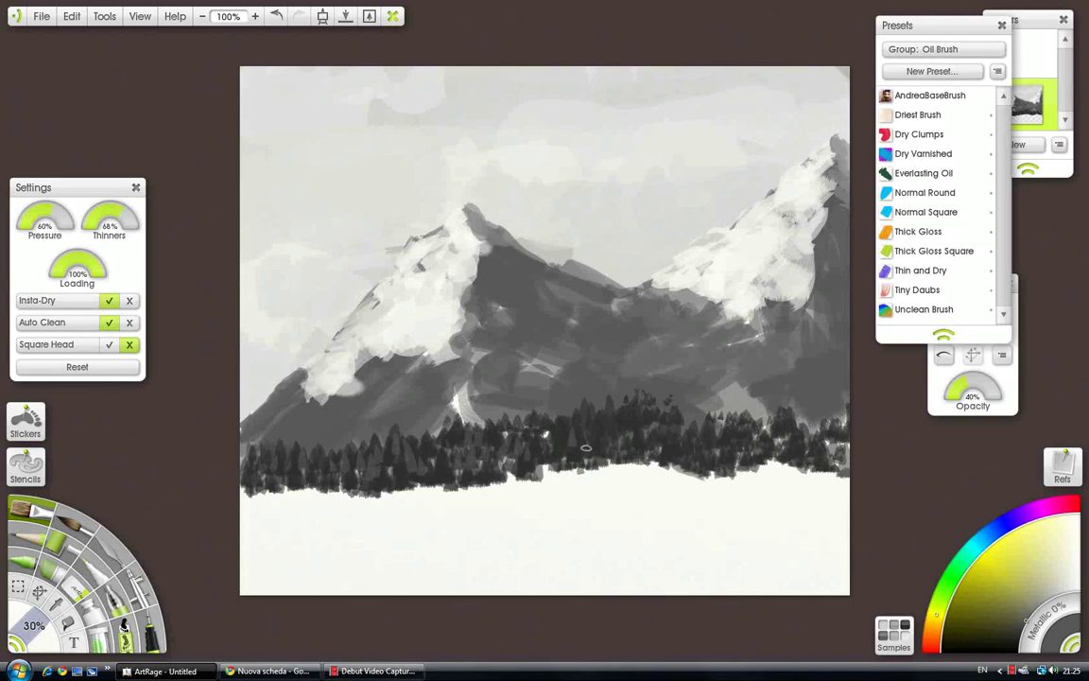
left_click_drag(640, 407, 641, 435)
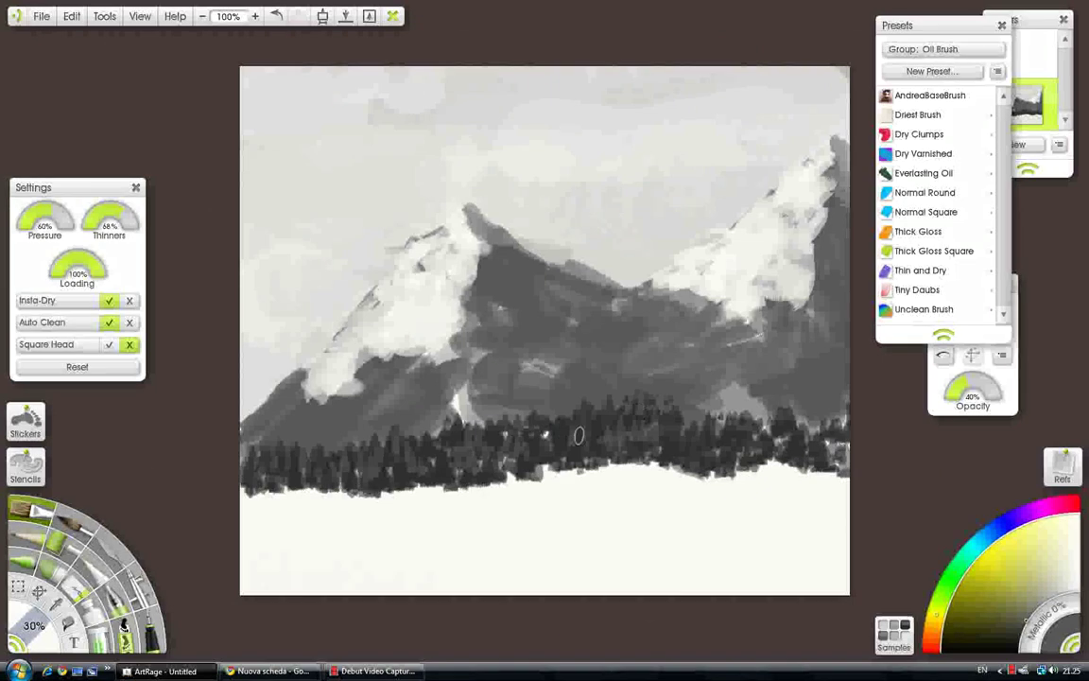
mouse_move(531, 432)
left_mouse_down()
mouse_move(608, 400)
mouse_move(784, 433)
mouse_move(747, 397)
mouse_move(842, 451)
left_mouse_up()
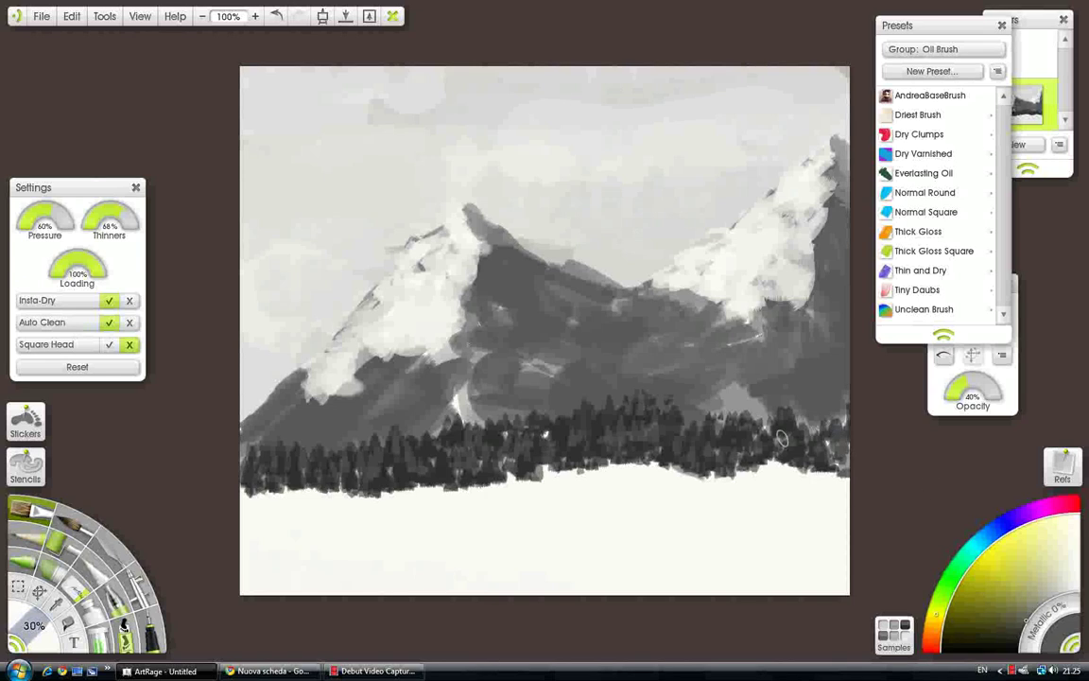
Choose black and paint a foreground row of darker firs along the forest's lower edge across the canvas.
left_click(1015, 631)
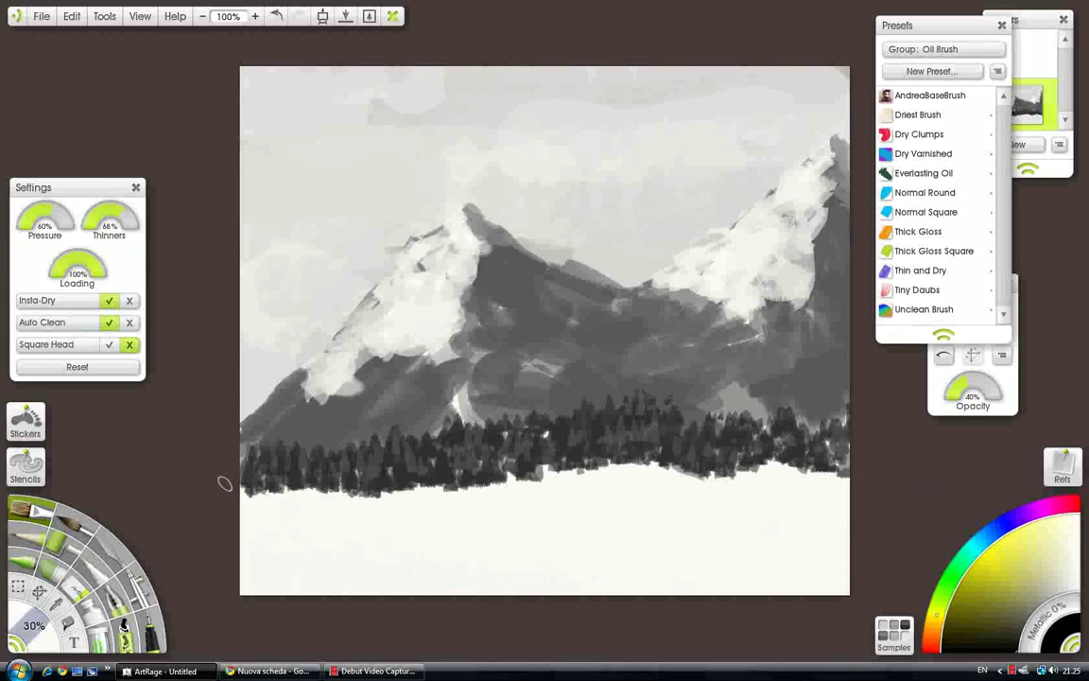
mouse_move(225, 483)
left_mouse_down()
mouse_move(256, 462)
mouse_move(250, 491)
mouse_move(256, 455)
mouse_move(275, 489)
mouse_move(285, 460)
mouse_move(295, 476)
mouse_move(336, 452)
mouse_move(347, 481)
mouse_move(365, 463)
mouse_move(332, 486)
mouse_move(338, 472)
mouse_move(314, 503)
mouse_move(308, 476)
mouse_move(325, 477)
mouse_move(307, 492)
mouse_move(250, 473)
mouse_move(368, 483)
mouse_move(394, 479)
mouse_move(378, 467)
mouse_move(409, 447)
mouse_move(459, 459)
mouse_move(456, 473)
mouse_move(395, 476)
mouse_move(408, 489)
mouse_move(460, 485)
mouse_move(476, 454)
mouse_move(441, 449)
mouse_move(470, 431)
mouse_move(480, 450)
mouse_move(516, 459)
mouse_move(493, 453)
mouse_move(528, 444)
mouse_move(536, 471)
mouse_move(553, 478)
mouse_move(570, 473)
mouse_move(565, 450)
mouse_move(581, 444)
mouse_move(586, 468)
mouse_move(558, 416)
left_mouse_up()
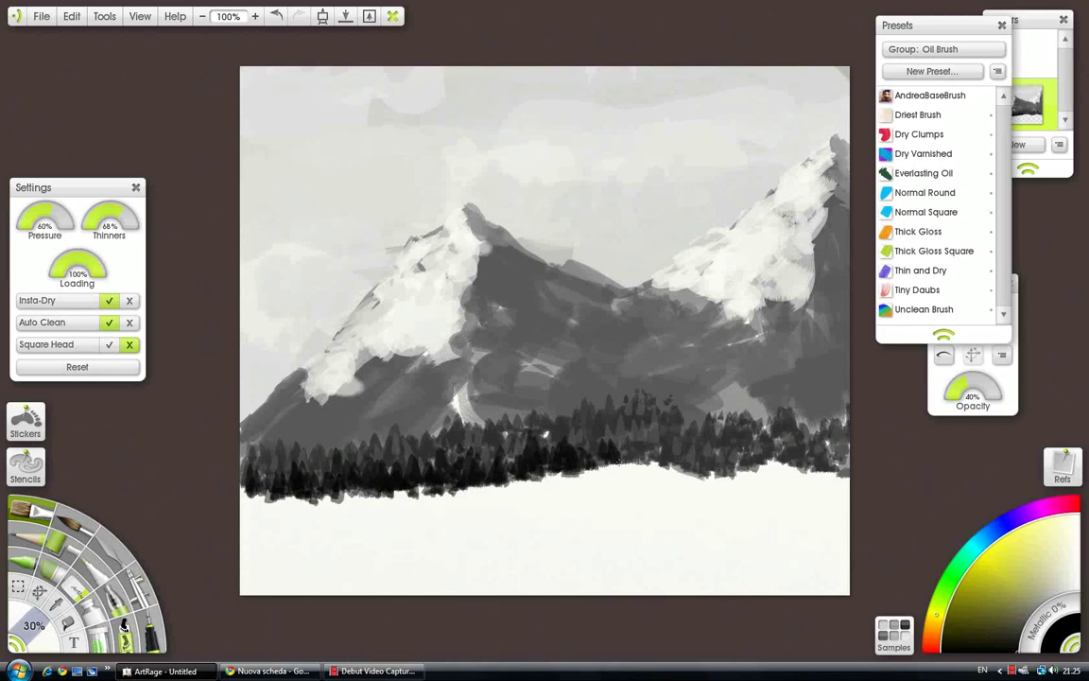
mouse_move(635, 452)
left_mouse_down()
mouse_move(600, 455)
mouse_move(612, 470)
mouse_move(639, 468)
mouse_move(639, 447)
mouse_move(614, 434)
mouse_move(625, 458)
mouse_move(645, 433)
mouse_move(678, 466)
left_mouse_up()
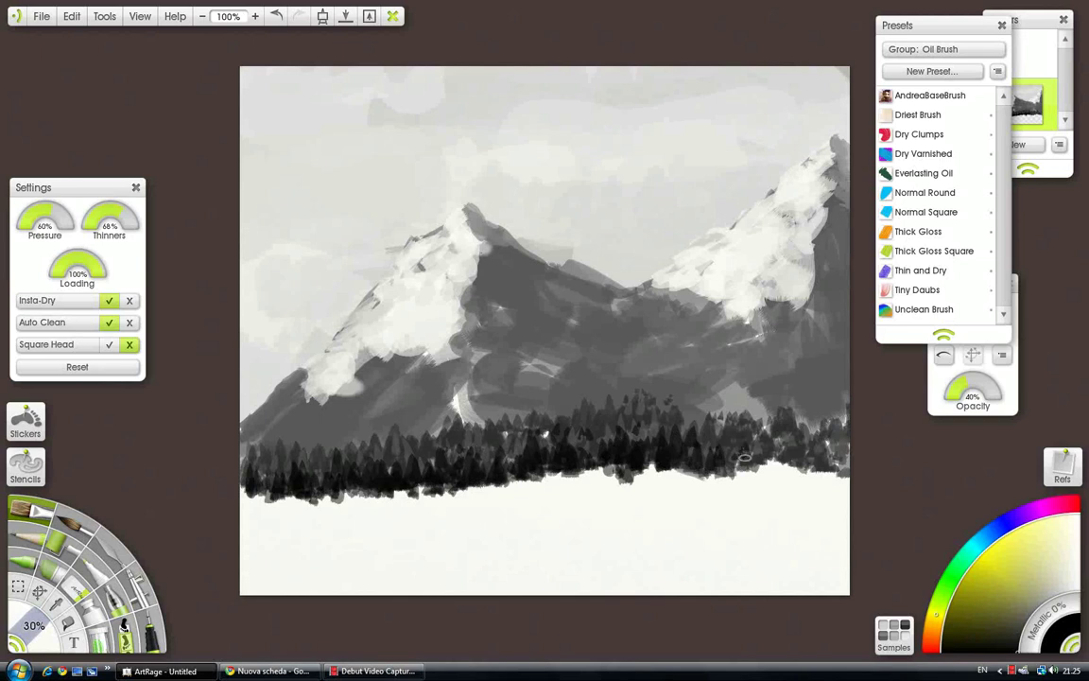
left_click_drag(797, 435, 799, 455)
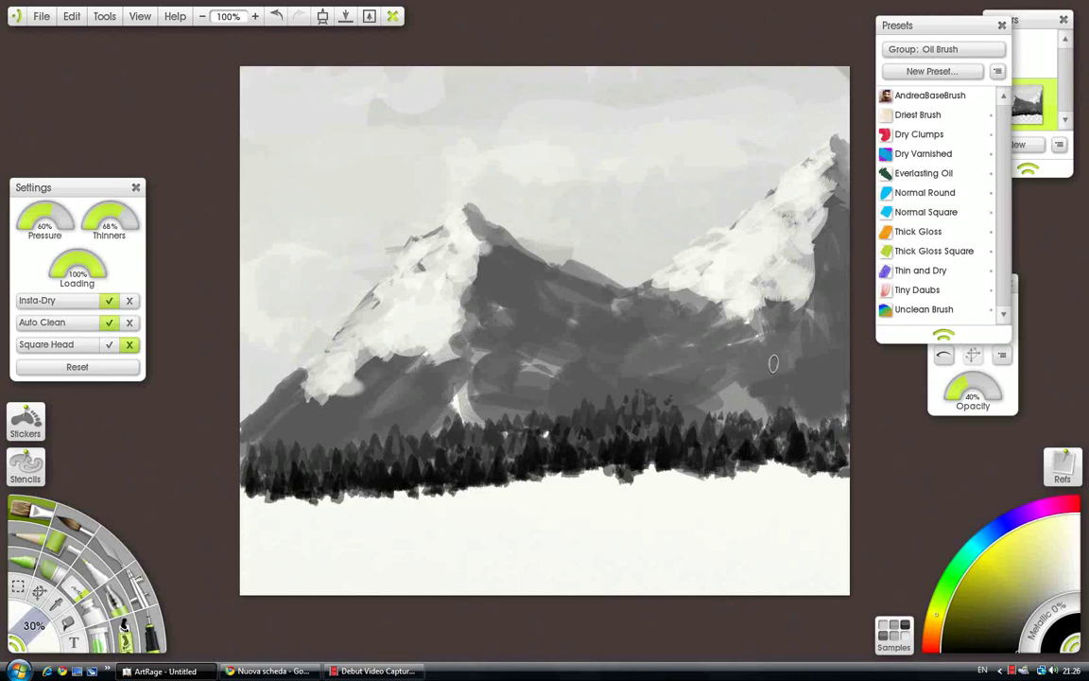
Cover the dark outline along the left mountain's snowy ridge with light greys sampled from the sky.
left_click(363, 225, "alt")
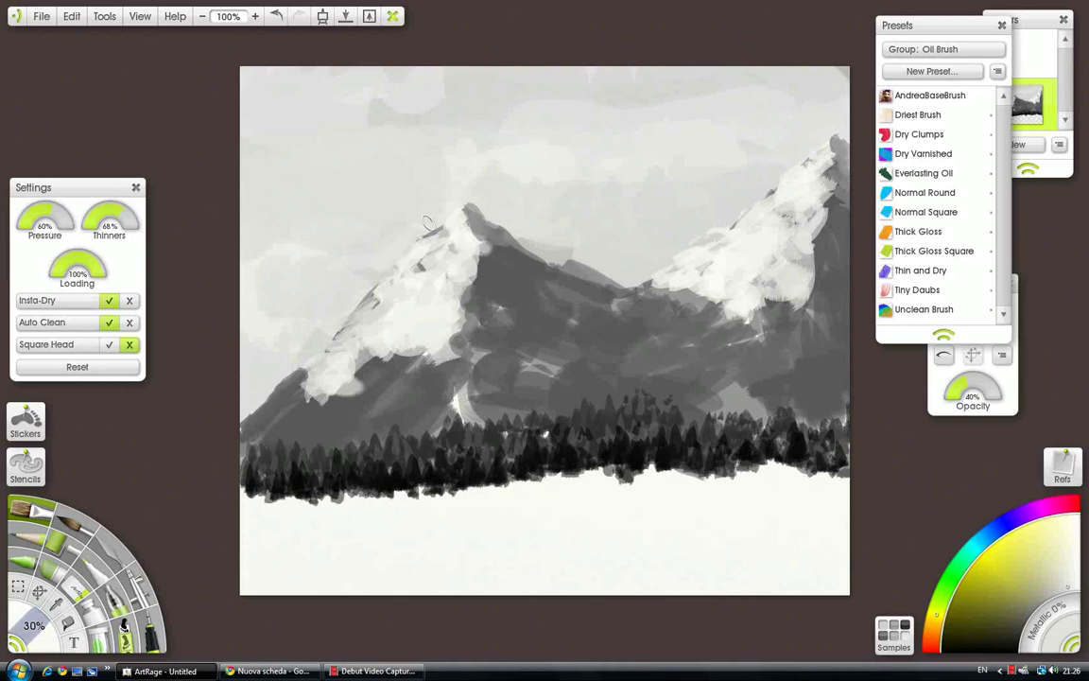
left_click_drag(399, 264, 350, 317)
left_click(331, 248, "alt")
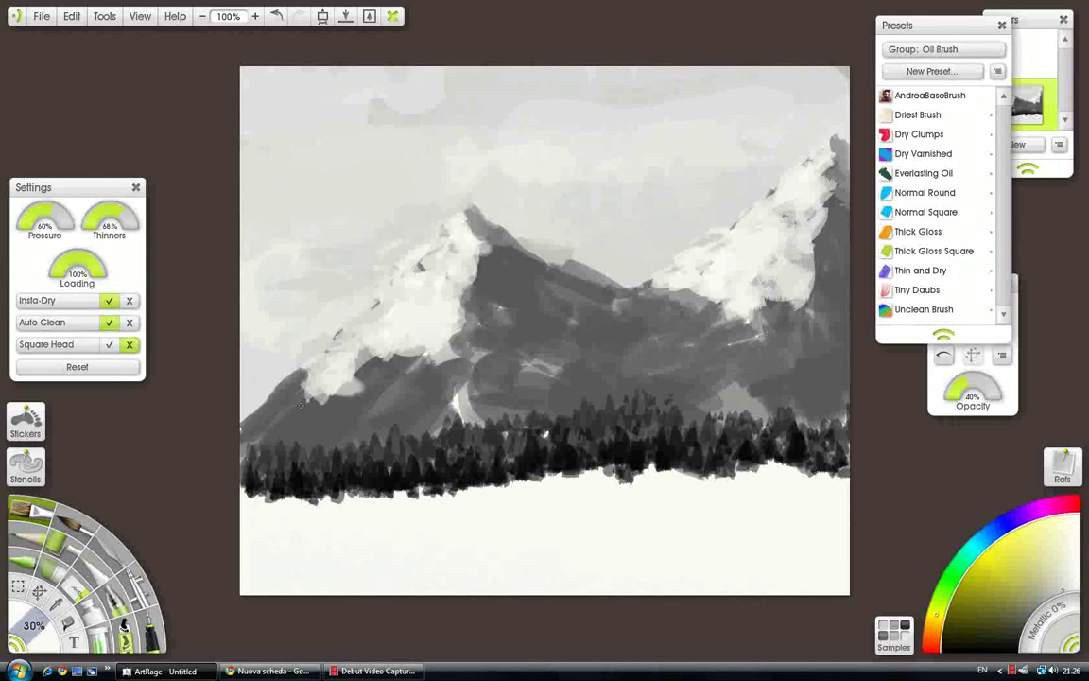
Texture the left mountain's lower slope, its shadow side and the ridge between the peaks with sampled greys.
left_click(387, 390, "alt")
mouse_move(288, 392)
left_mouse_down()
mouse_move(396, 362)
mouse_move(365, 384)
mouse_move(345, 390)
mouse_move(401, 369)
left_mouse_up()
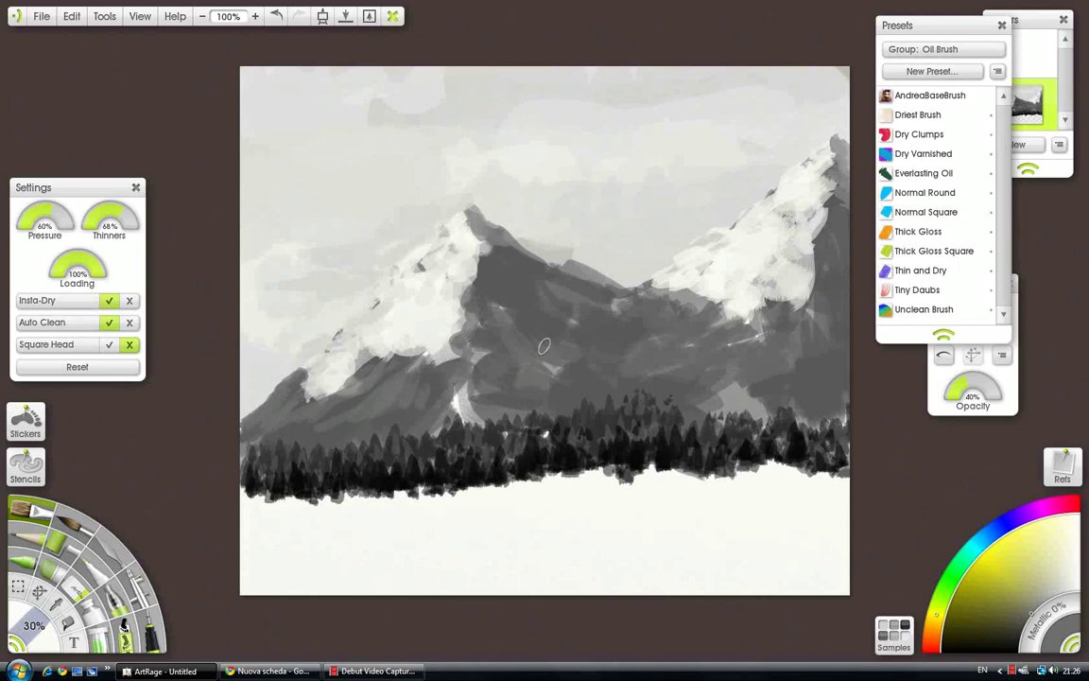
left_click(518, 298, "alt")
left_click_drag(468, 267, 558, 356)
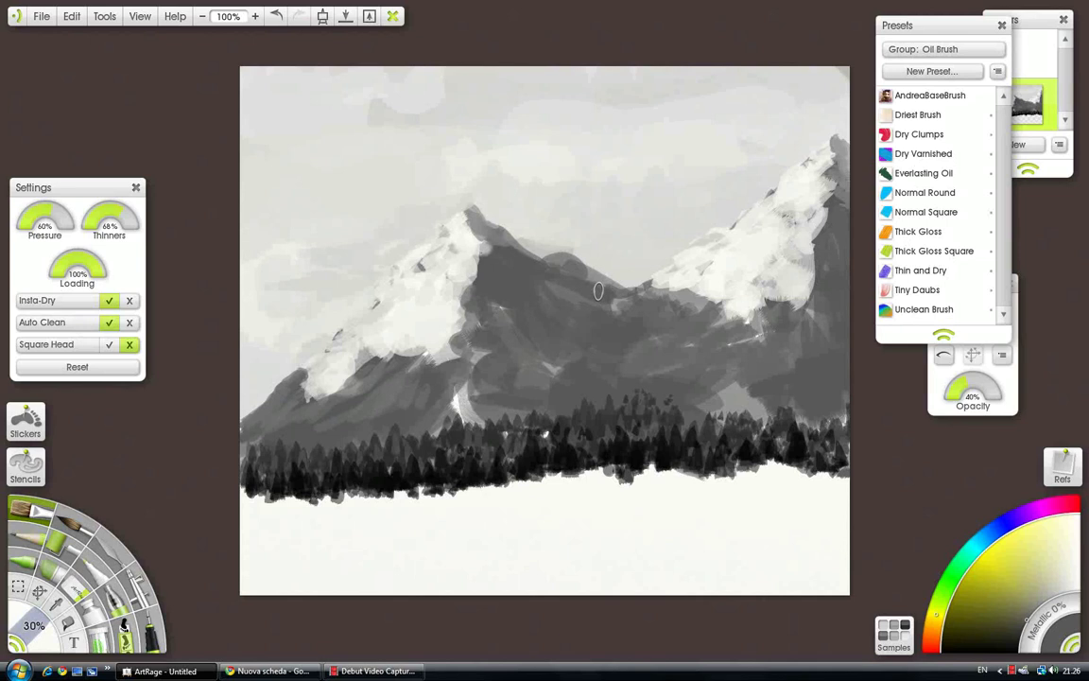
mouse_move(599, 291)
left_mouse_down()
mouse_move(517, 246)
mouse_move(481, 246)
mouse_move(477, 229)
mouse_move(543, 248)
mouse_move(531, 256)
mouse_move(546, 258)
mouse_move(539, 250)
mouse_move(616, 289)
left_mouse_up()
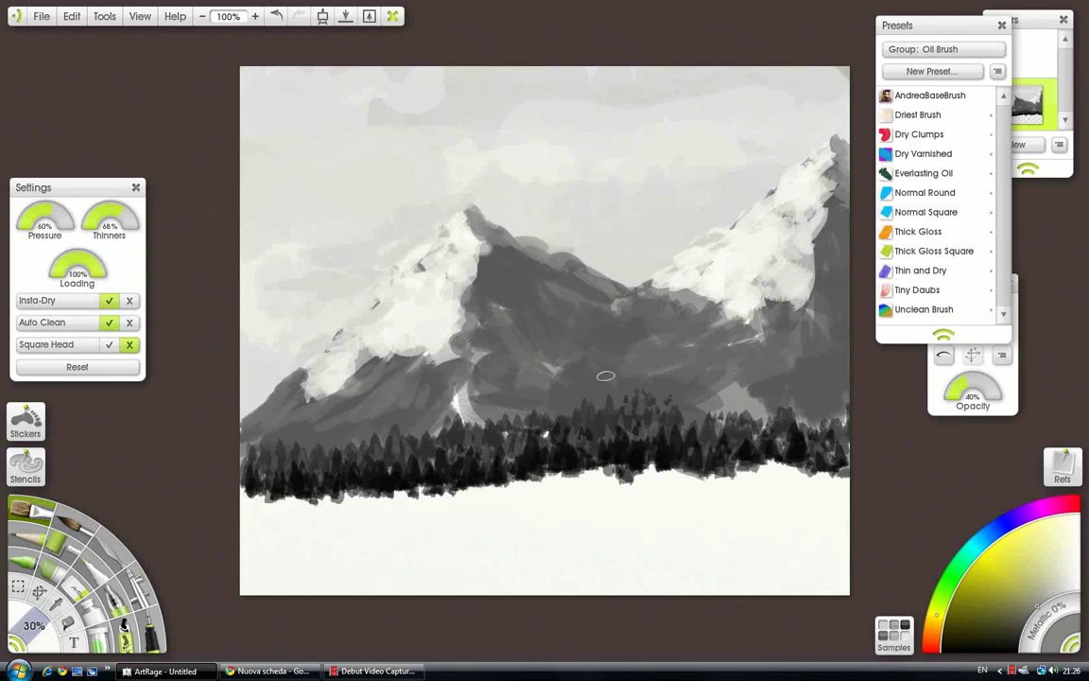
Add a new layer and spray the 002_structure sticker preset over the sky.
left_click(1022, 147)
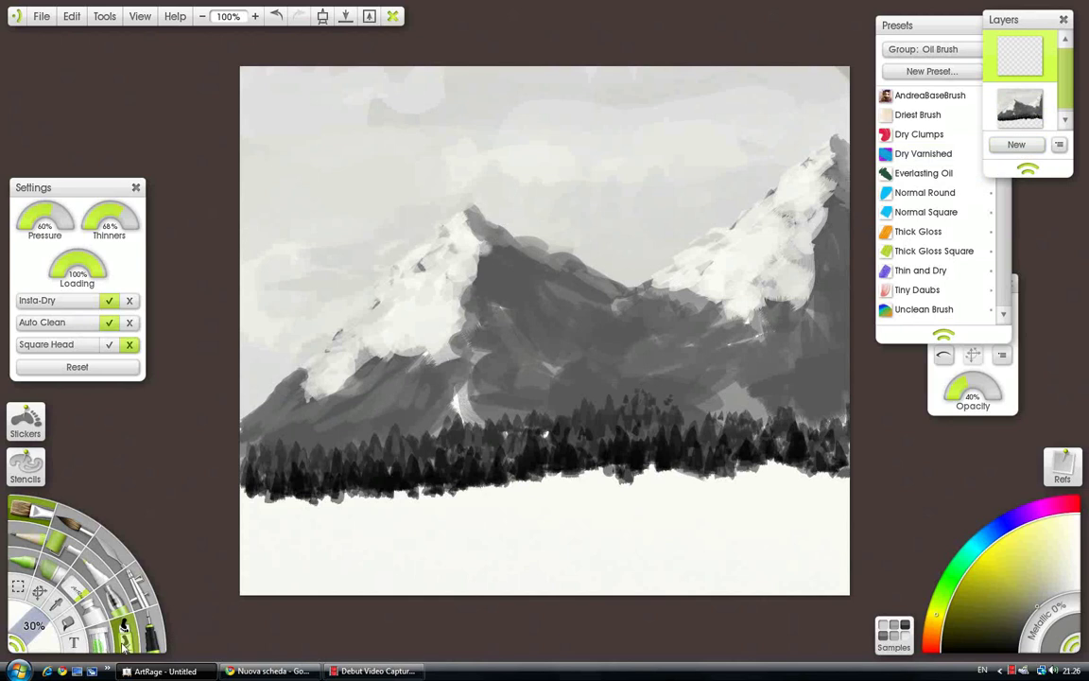
left_click(116, 579)
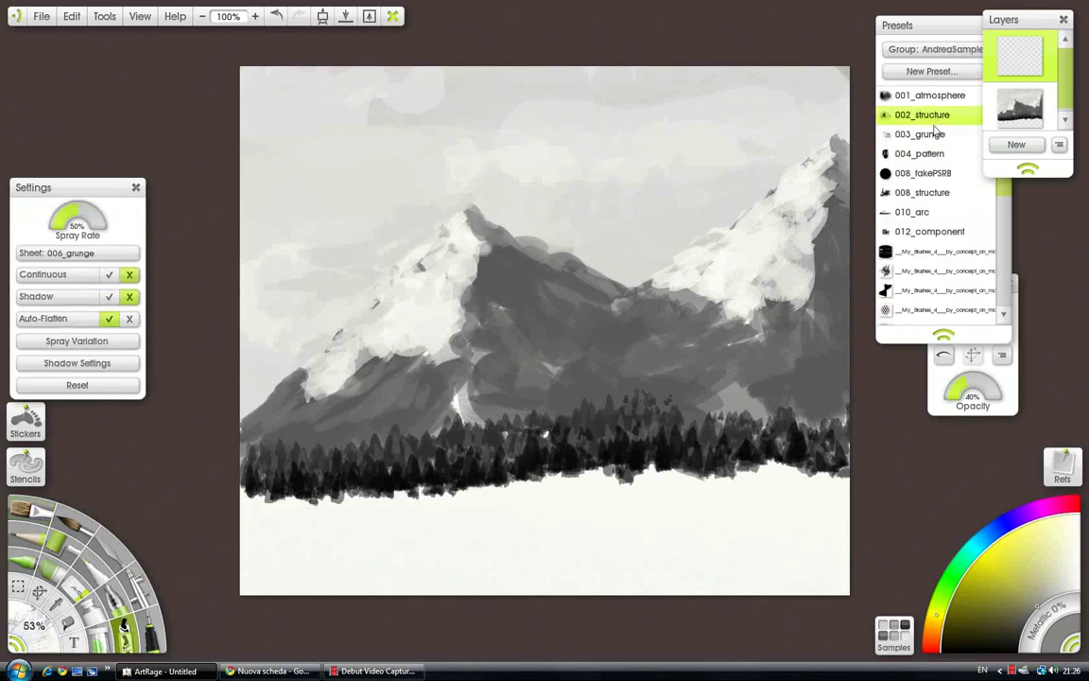
left_click(935, 121)
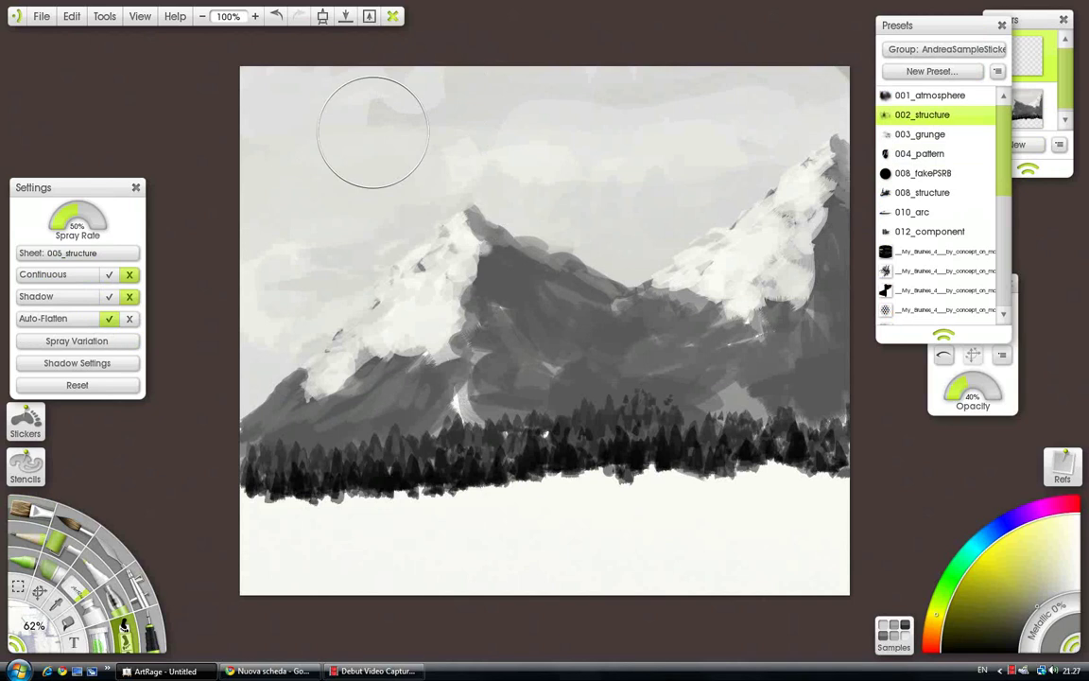
mouse_move(371, 133)
left_mouse_down()
mouse_move(302, 129)
mouse_move(267, 104)
mouse_move(291, 124)
mouse_move(525, 116)
mouse_move(448, 97)
mouse_move(729, 99)
mouse_move(796, 129)
mouse_move(777, 188)
mouse_move(553, 176)
mouse_move(520, 146)
mouse_move(301, 214)
mouse_move(270, 257)
mouse_move(283, 284)
left_mouse_up()
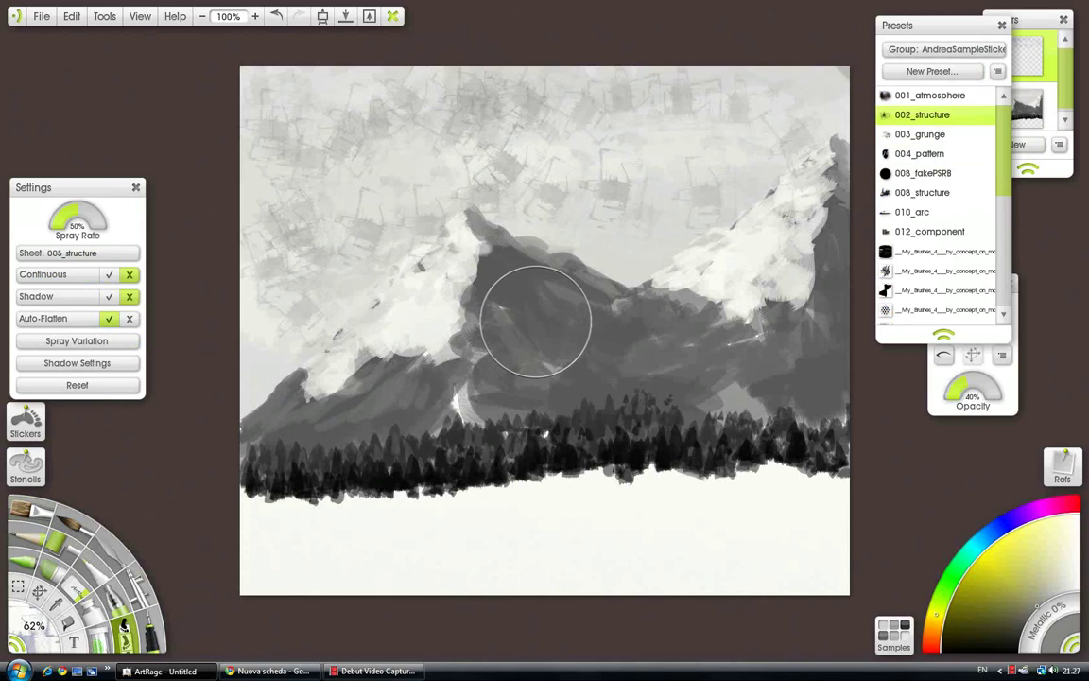
Spray the 003_grunge sticker preset over both mountains' snow, then over the dark slopes with a light tone sampled from the sky.
left_click(946, 134)
mouse_move(511, 288)
left_mouse_down()
mouse_move(521, 324)
mouse_move(442, 316)
mouse_move(401, 340)
left_mouse_up()
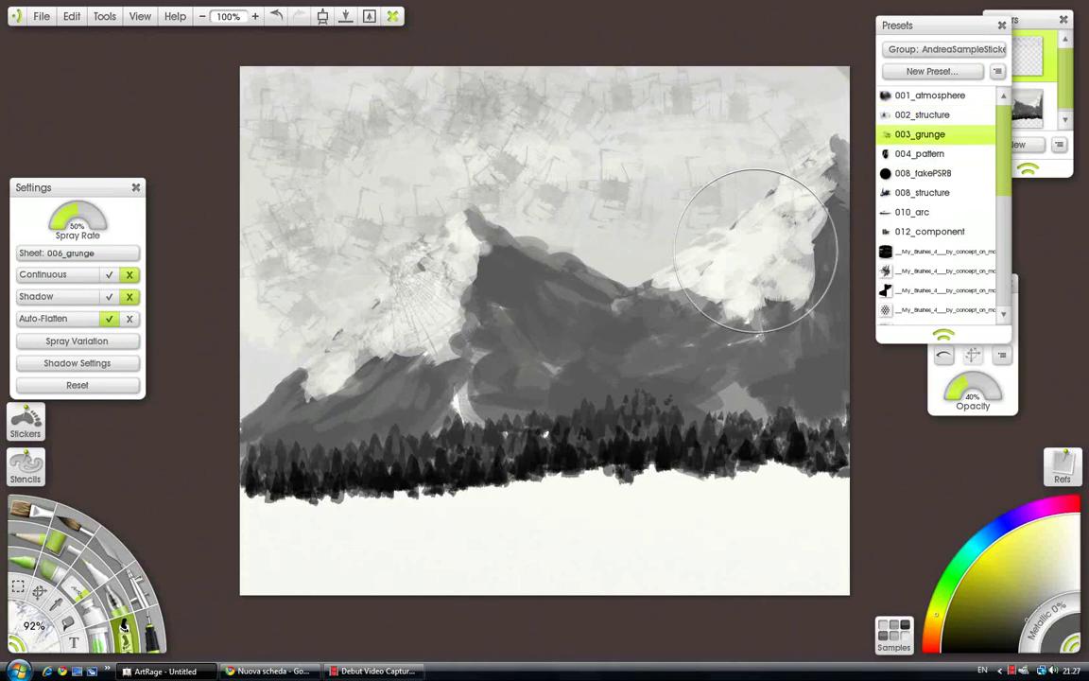
mouse_move(749, 243)
left_mouse_down()
mouse_move(704, 269)
mouse_move(675, 248)
mouse_move(562, 355)
mouse_move(672, 359)
mouse_move(696, 382)
left_mouse_up()
left_click(606, 219, "alt")
mouse_move(445, 419)
left_mouse_down()
mouse_move(371, 406)
mouse_move(282, 433)
left_mouse_up()
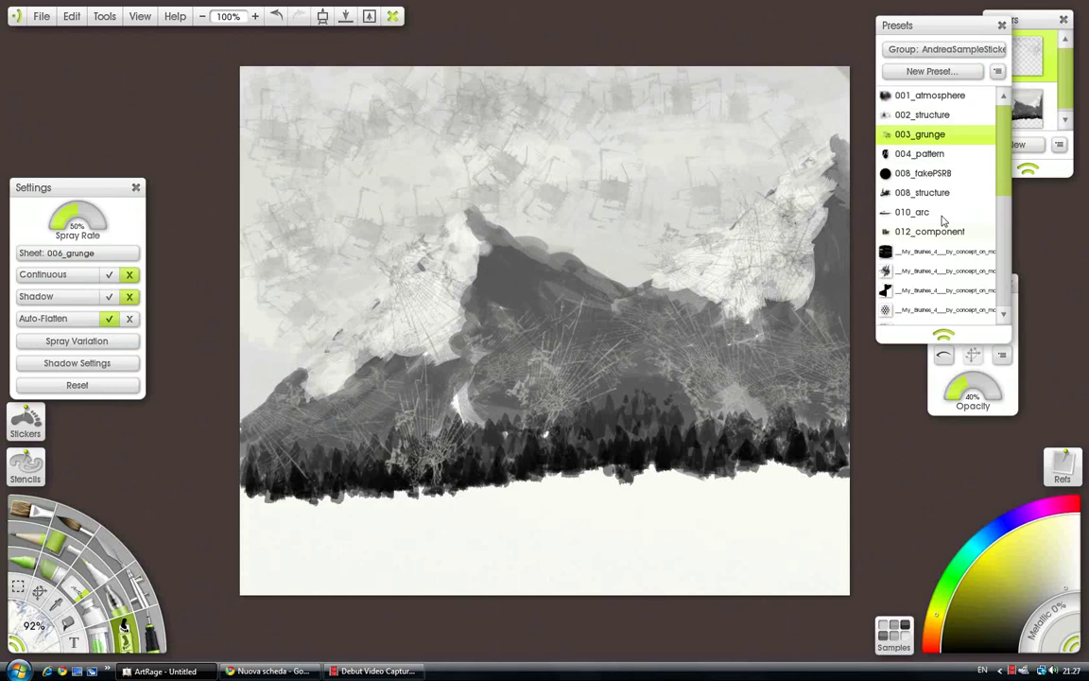
Select the 008_fakePSRB sticker preset and set the texture layer's opacity to 20%.
left_click(965, 174)
left_click(1035, 20)
left_click(996, 75)
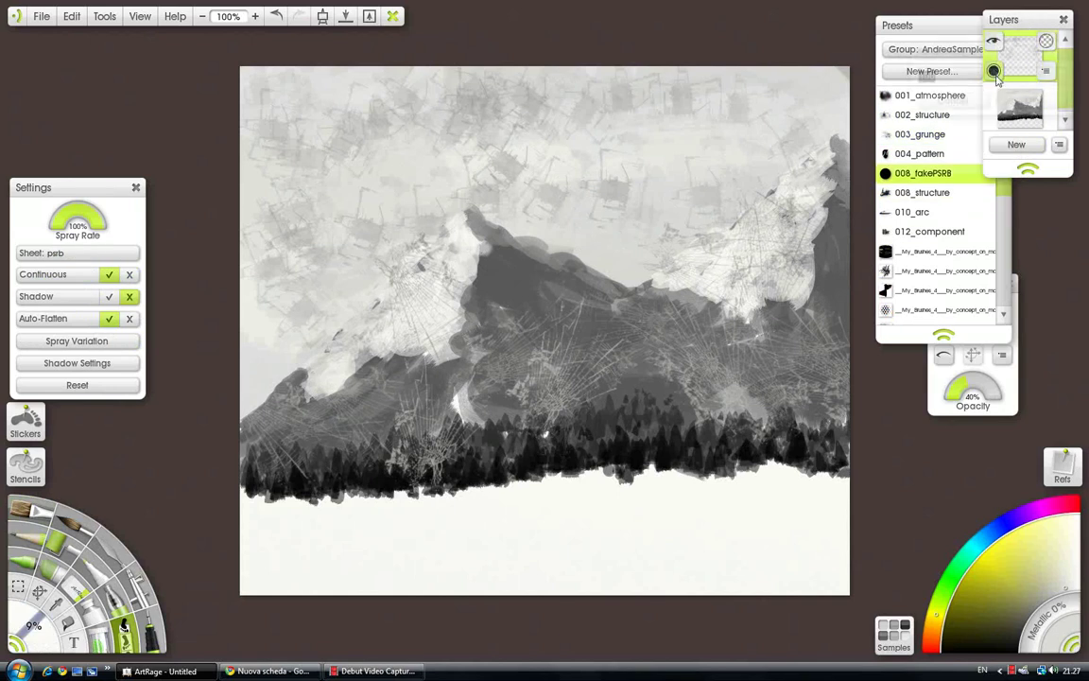
type("2")
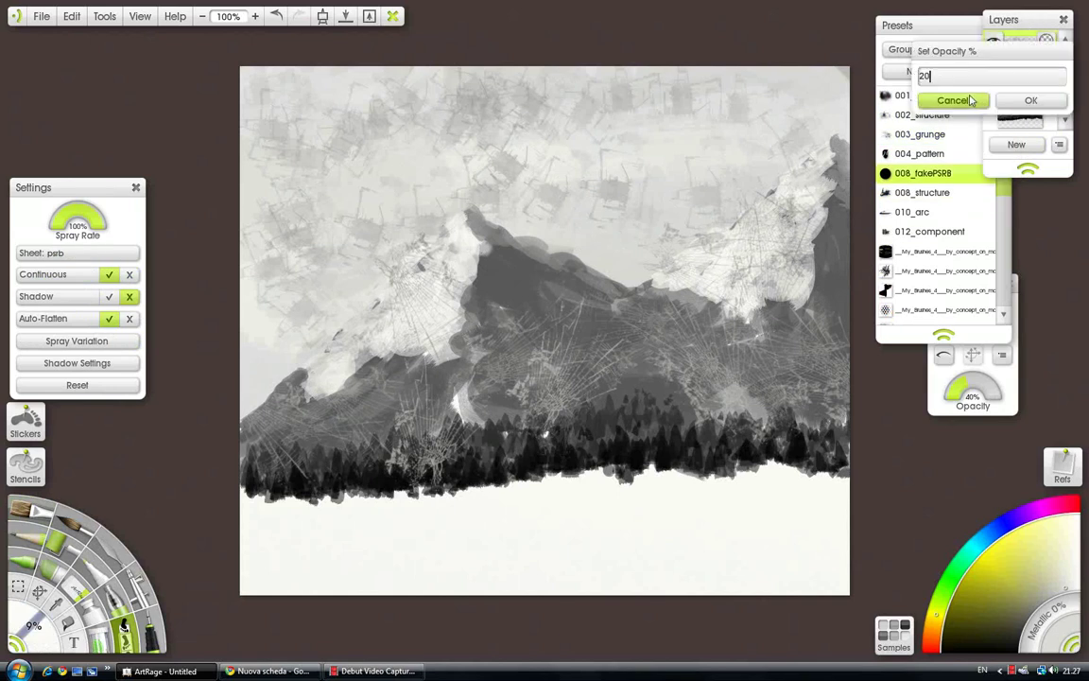
type("0")
key("Return")
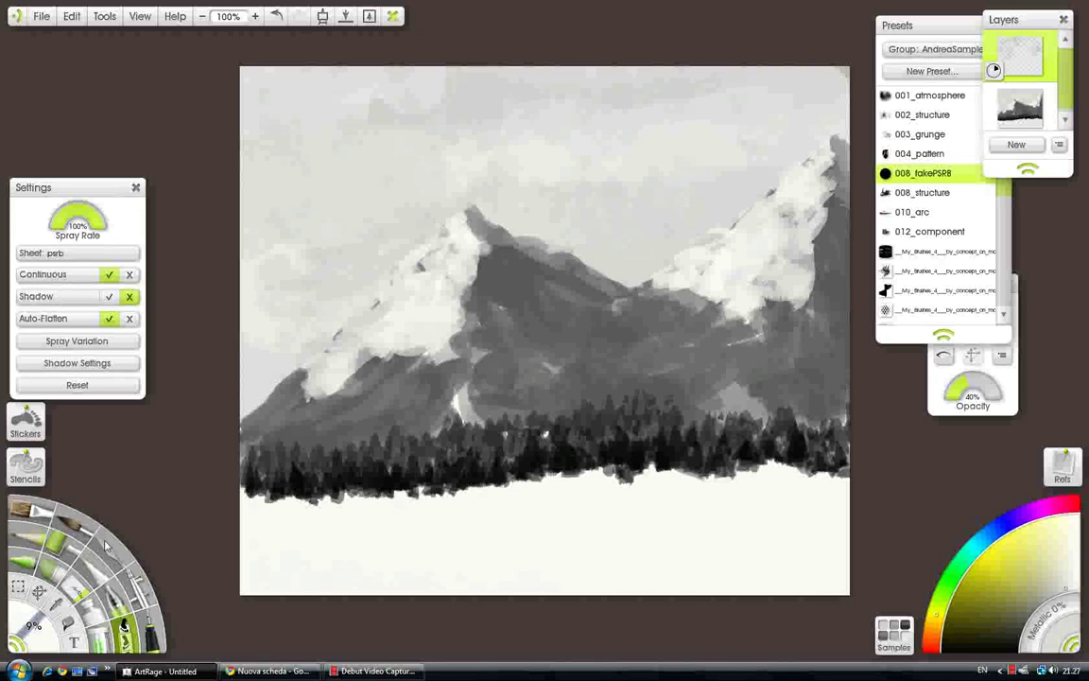
Switch to the Ink Pen with the Technical Pen preset and handwrite "THE END!" in the blank area below the forest.
left_click(149, 628)
left_click(124, 624)
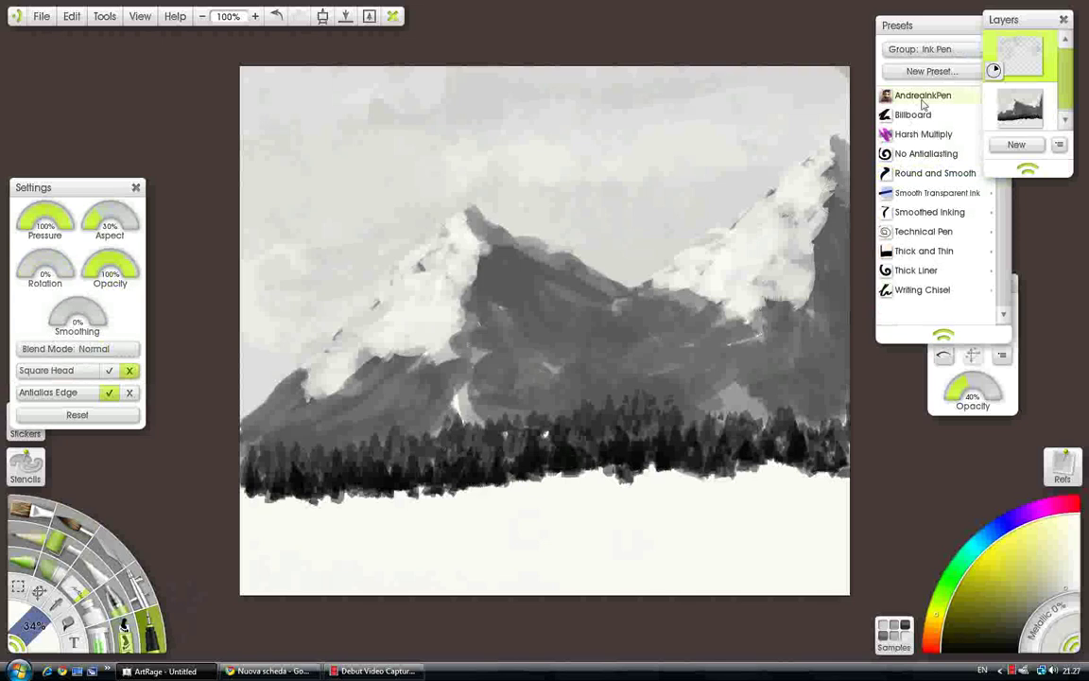
left_click(919, 232)
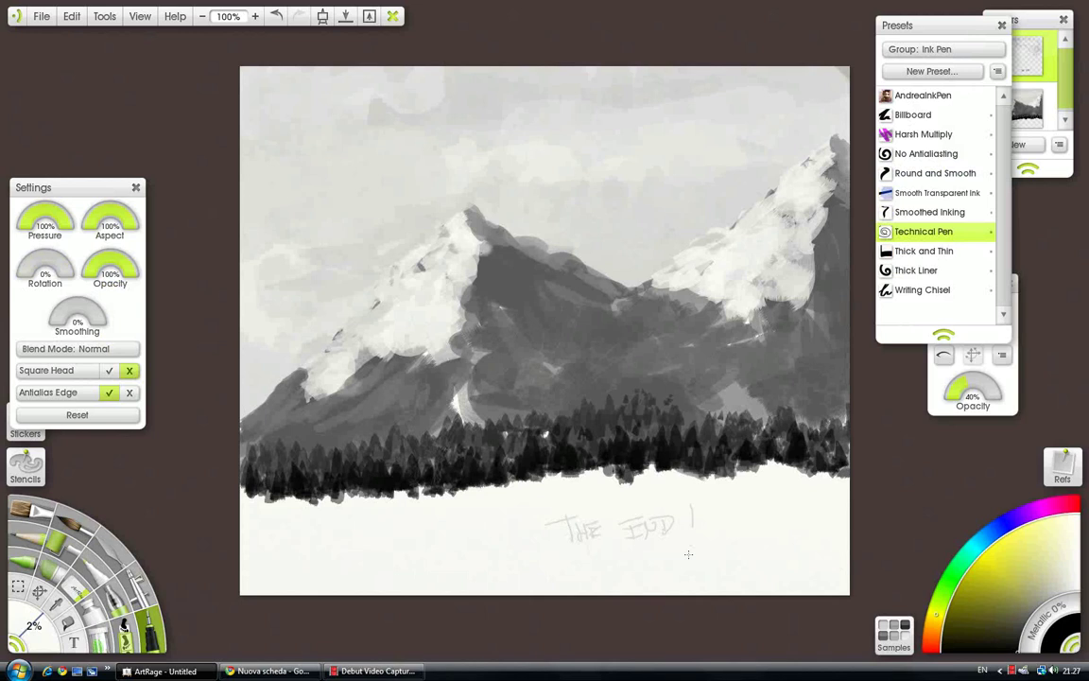
left_click(373, 671)
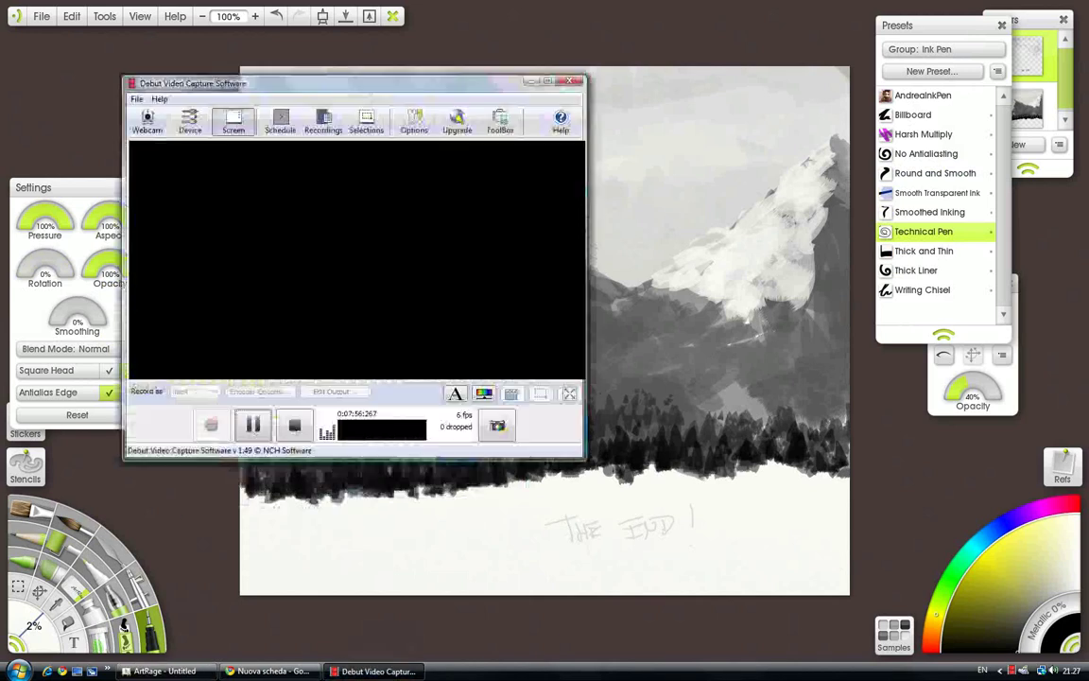